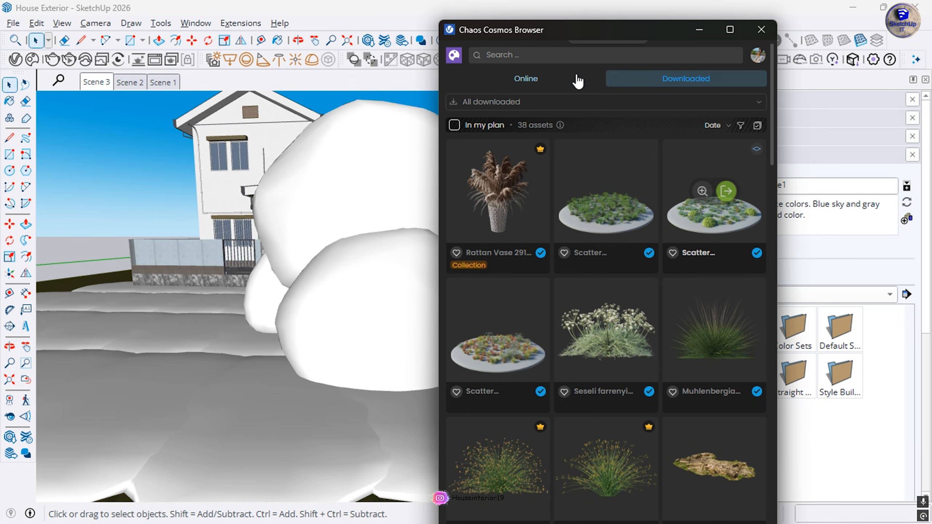
left_click(538, 101)
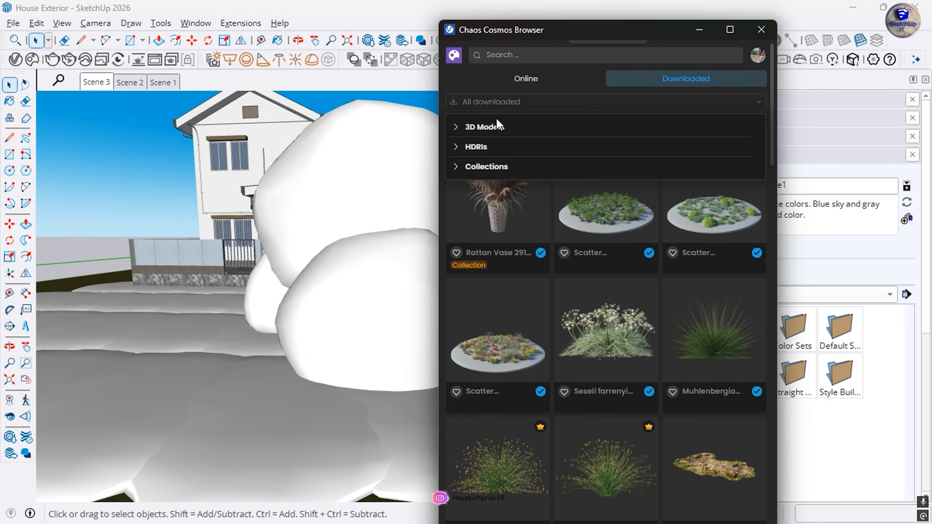
left_click(457, 128)
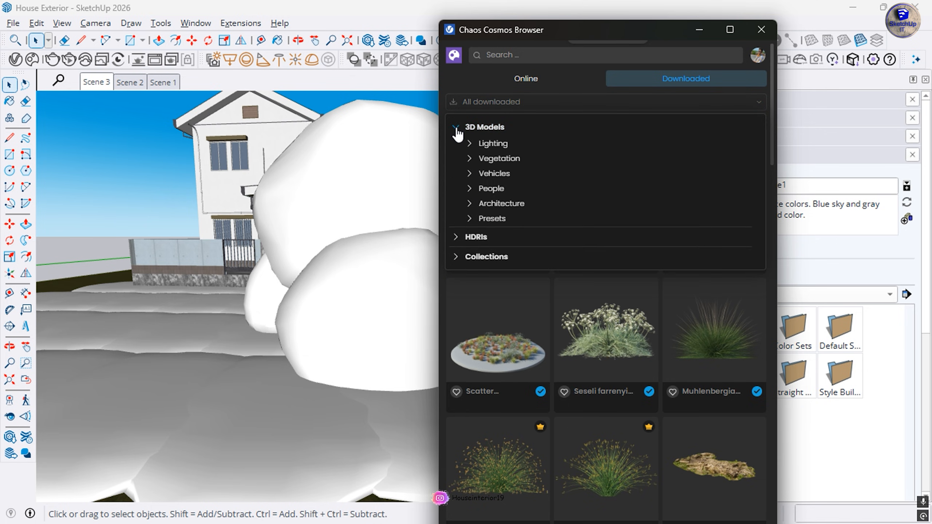
left_click(459, 129)
left_click(514, 82)
left_click(516, 84)
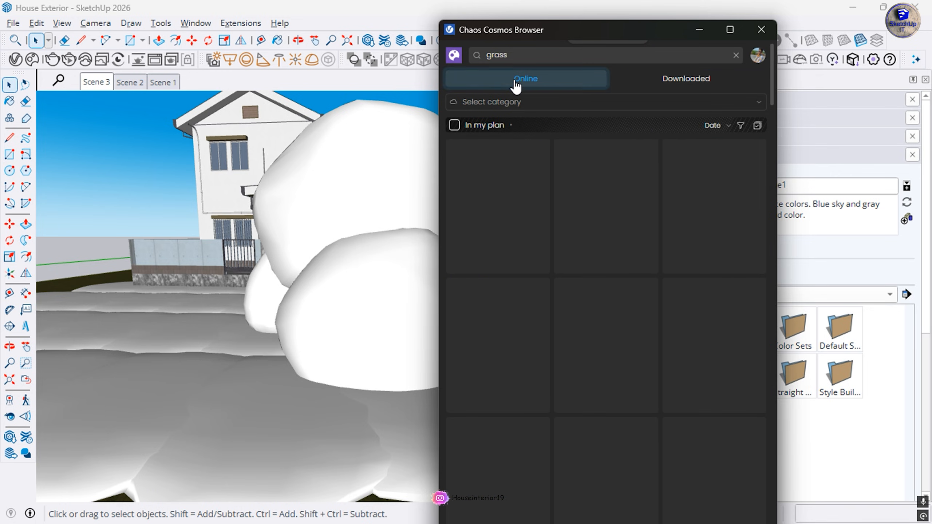
left_click(684, 88)
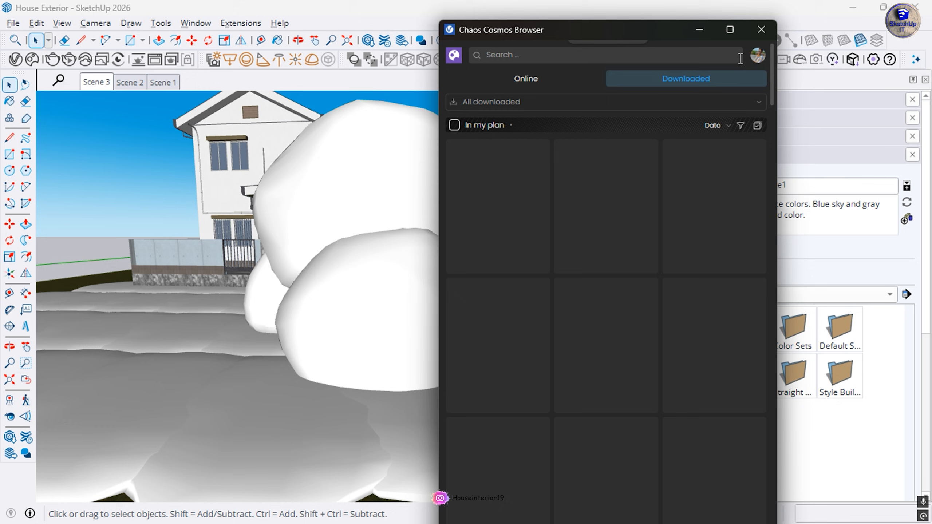
- Find the Eastern Cedar shrub among the downloaded Cosmos assets and start placing it in the model
scroll(686, 295, "down", 10)
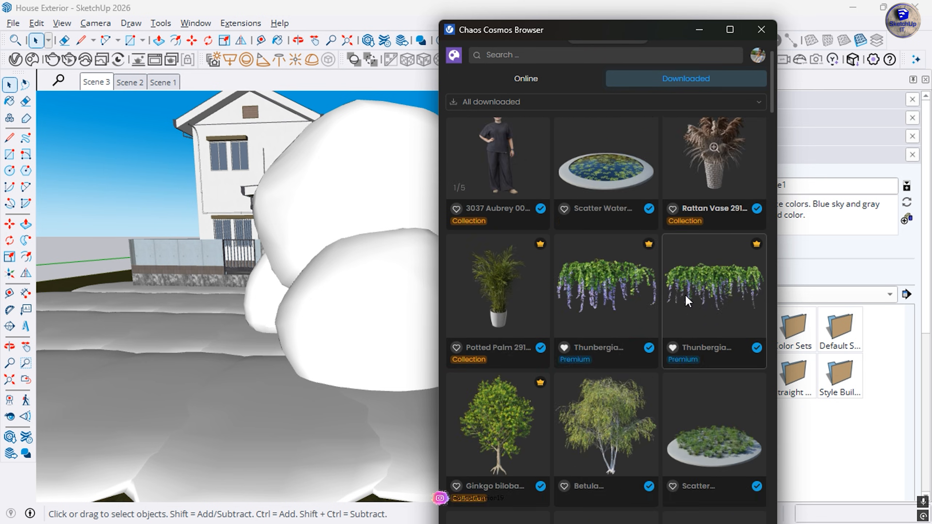
scroll(685, 294, "down", 5)
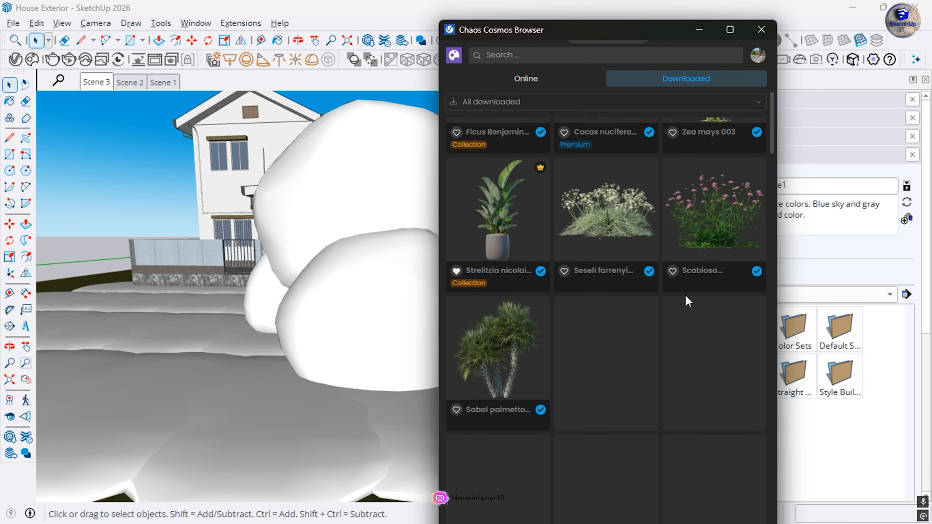
scroll(685, 295, "down", 10)
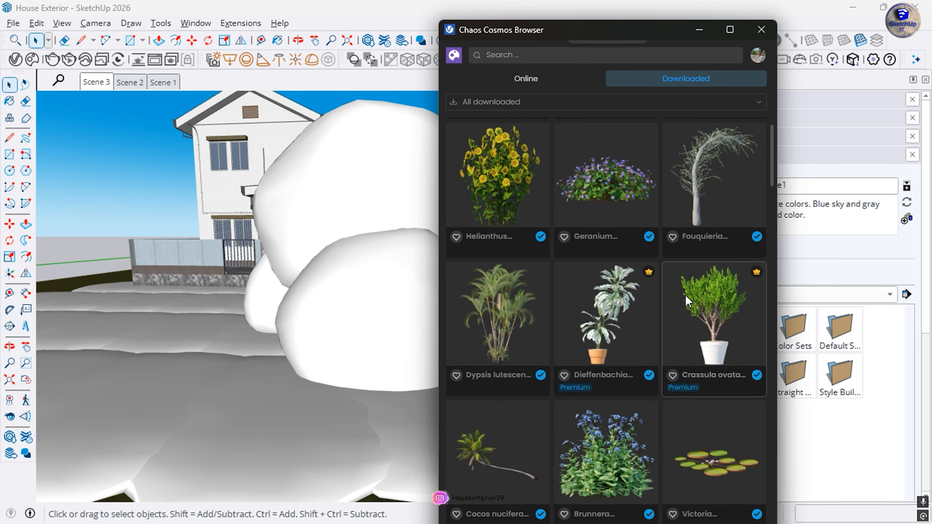
scroll(686, 295, "up", 3)
scroll(685, 295, "down", 6)
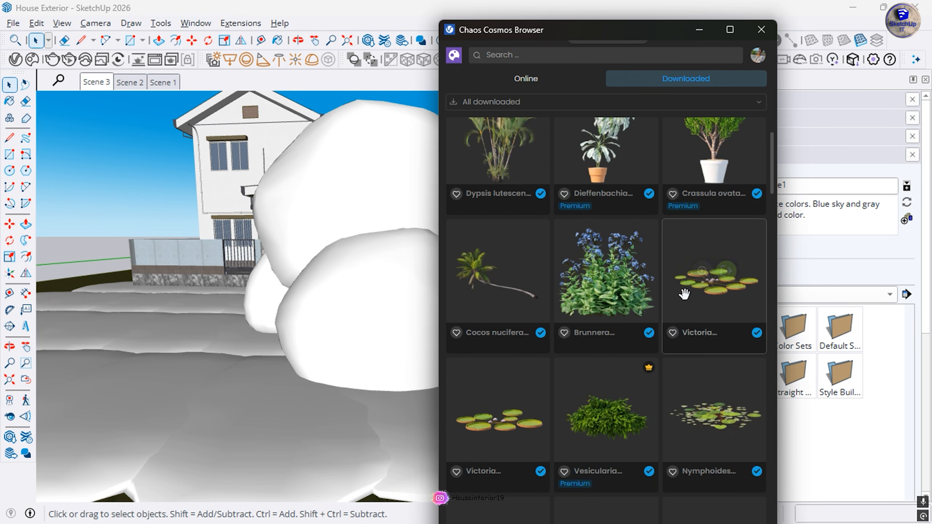
scroll(685, 294, "down", 10)
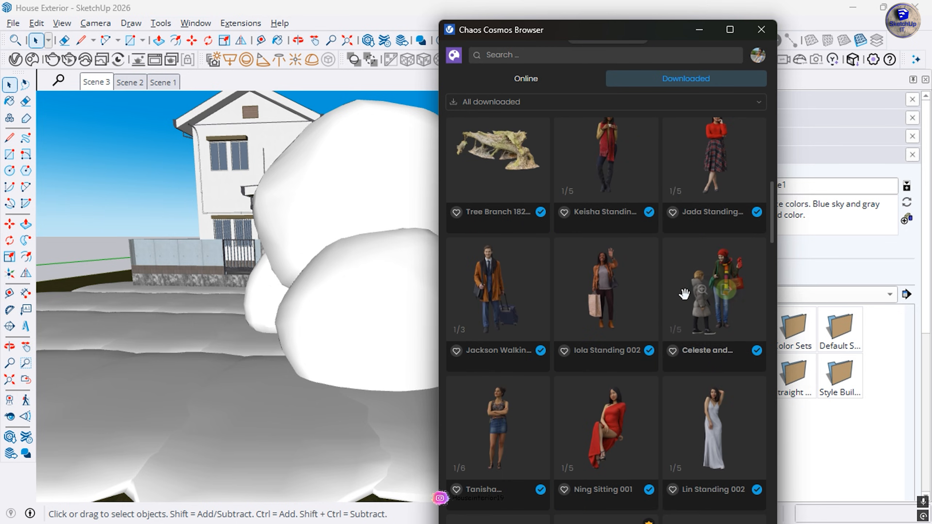
scroll(686, 295, "down", 5)
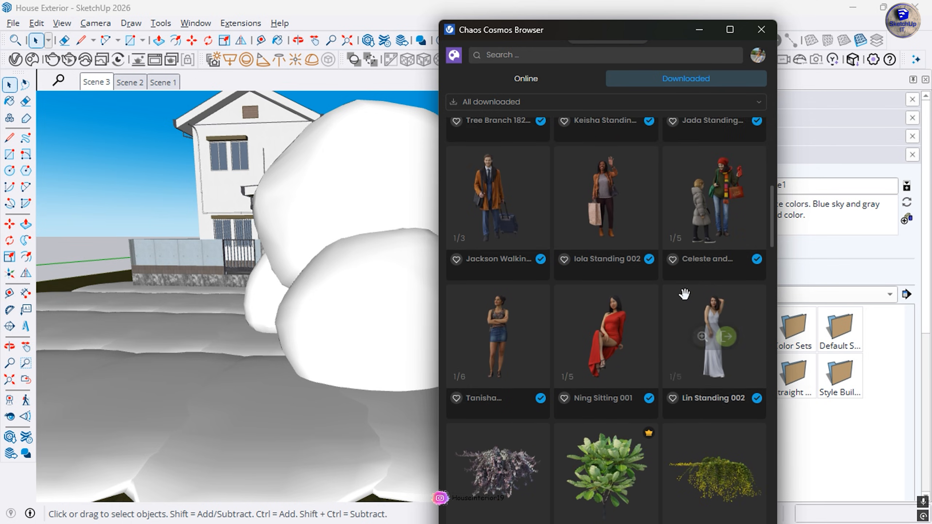
scroll(686, 296, "down", 5)
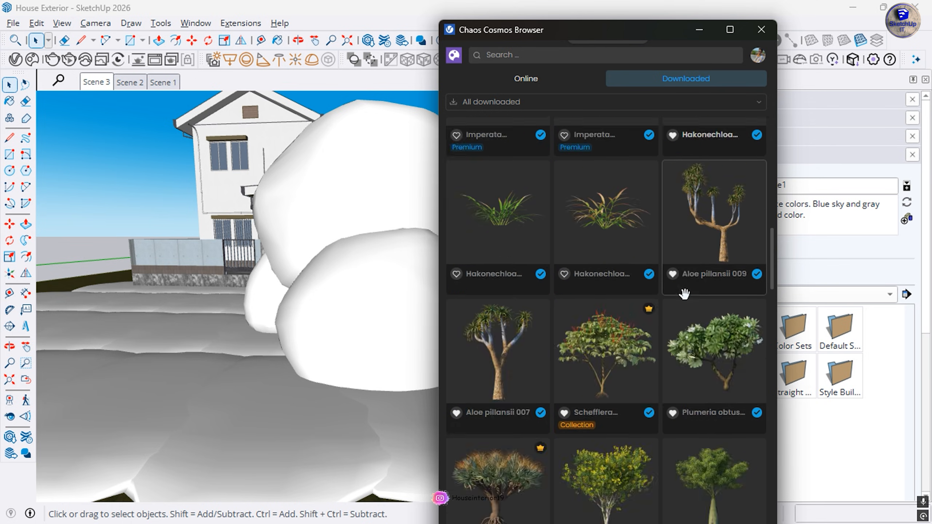
scroll(685, 295, "down", 3)
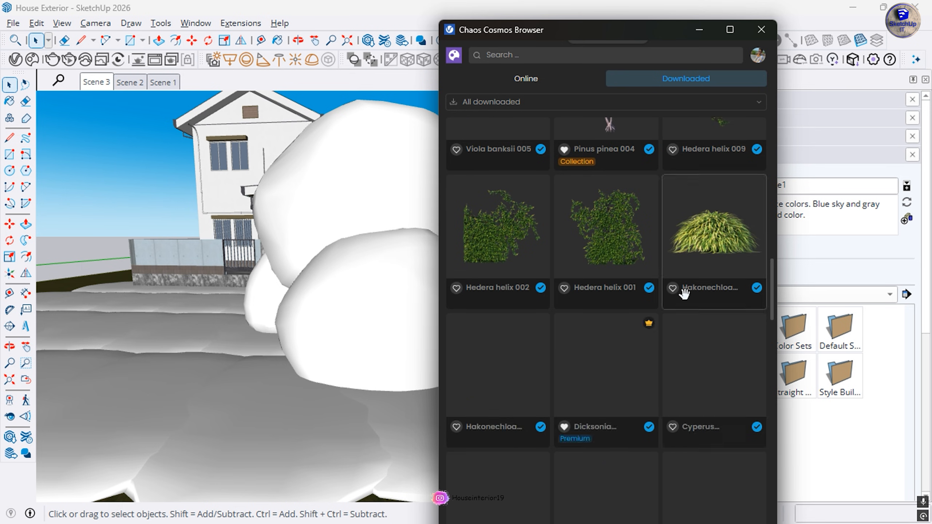
scroll(686, 295, "up", 5)
scroll(686, 294, "down", 4)
scroll(686, 294, "up", 2)
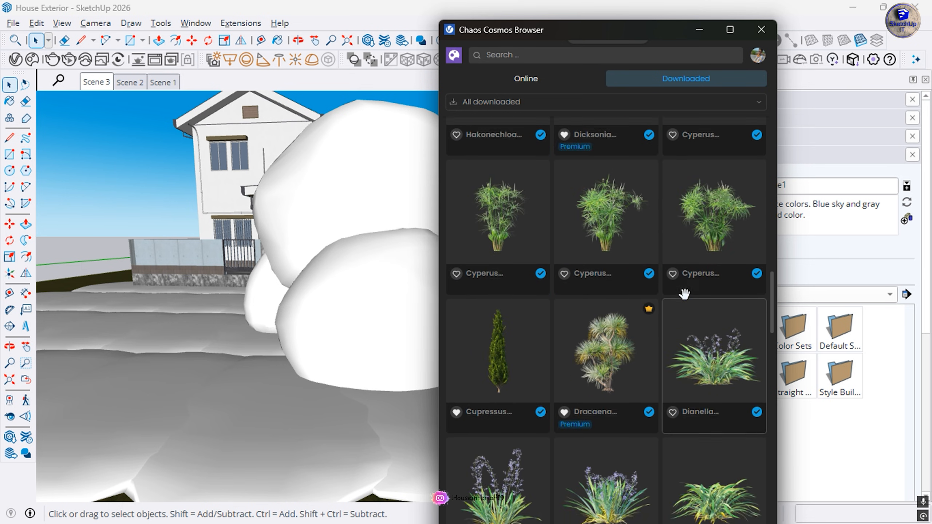
scroll(685, 294, "down", 2)
scroll(685, 294, "down", 6)
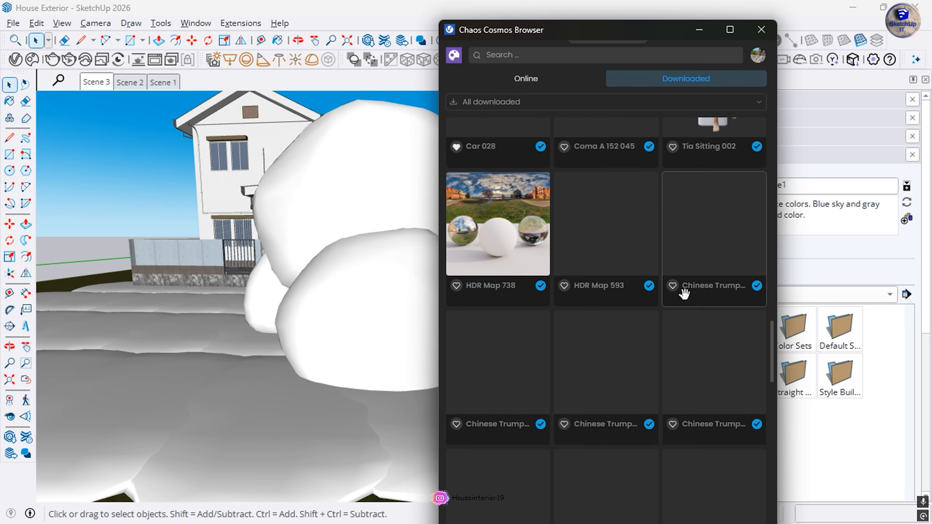
scroll(685, 294, "down", 10)
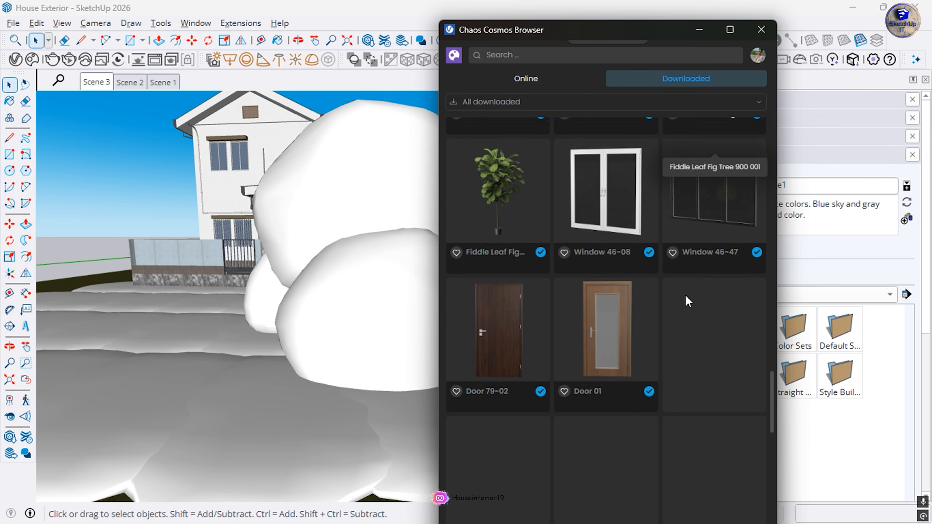
scroll(686, 294, "down", 8)
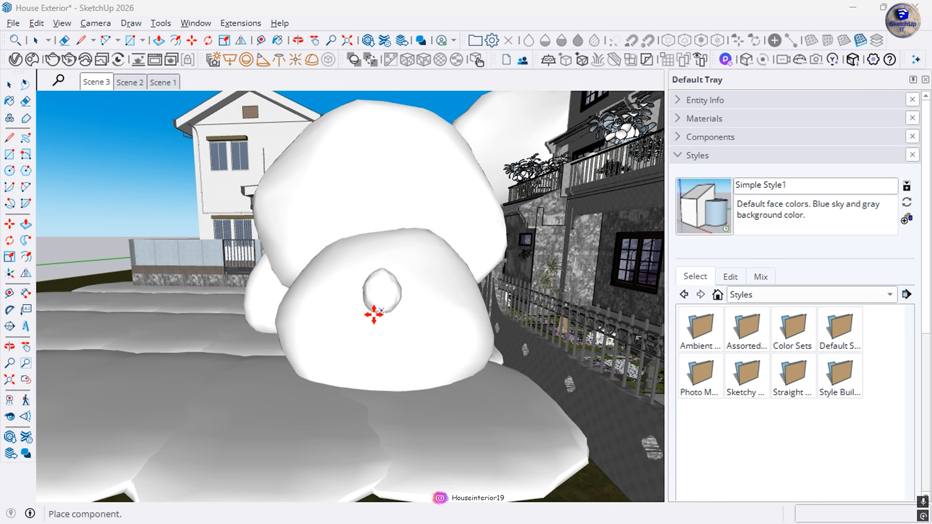
- Place Eastern Cedar shrubs in an overlapping row from the fence wall around the front corner of the planting bed
scroll(473, 353, "down", 5)
middle_click_drag(475, 355, 514, 447)
scroll(499, 396, "up", 7)
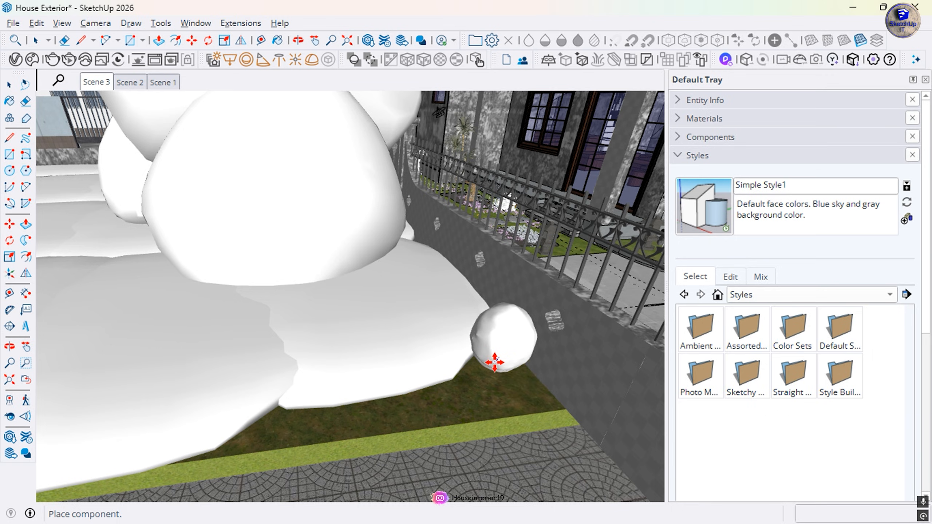
scroll(488, 375, "up", 5)
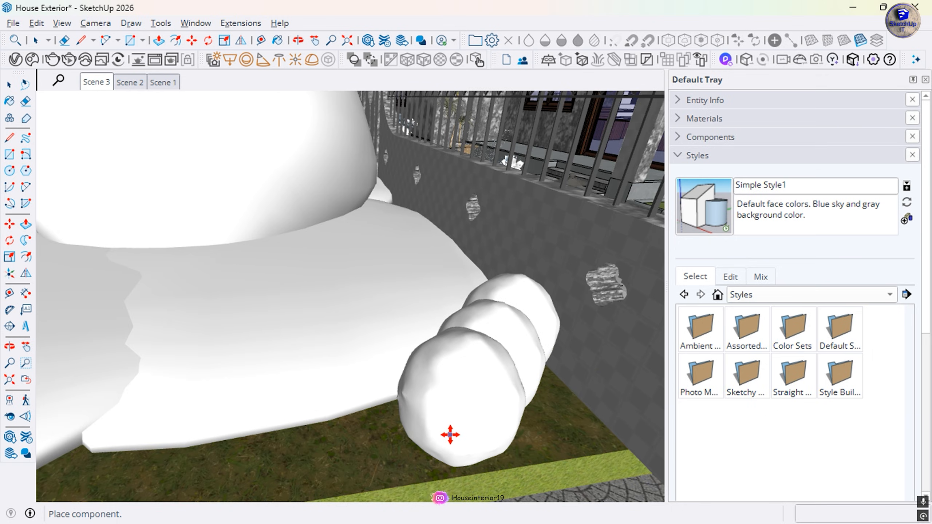
left_click(450, 435)
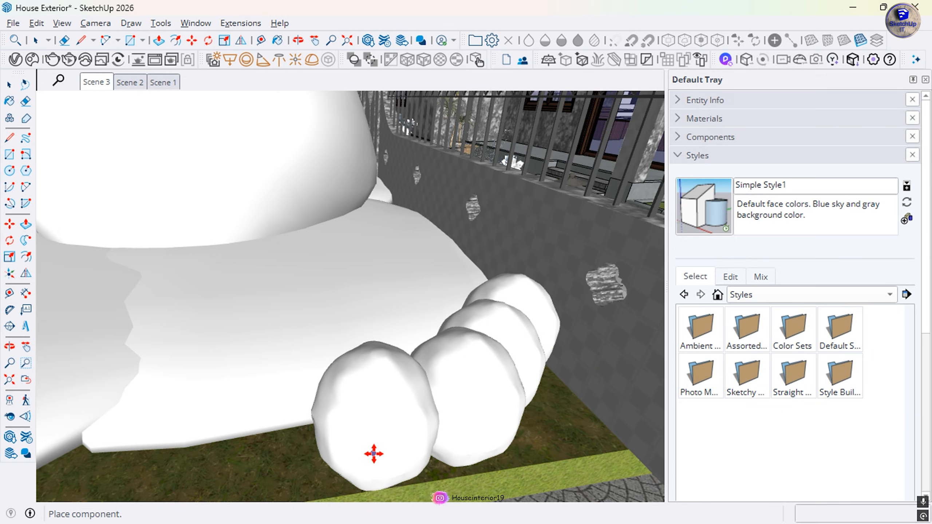
middle_click_drag(374, 455, 365, 410)
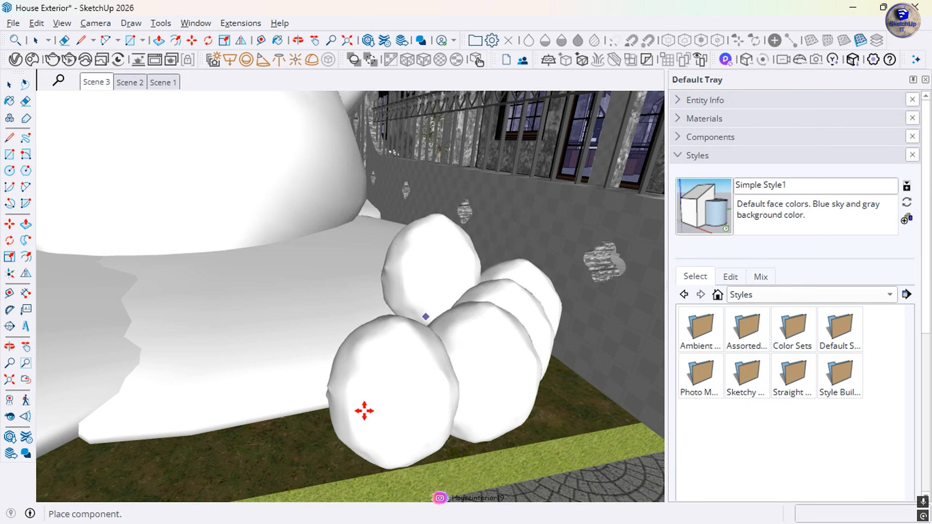
left_click(322, 458)
- Extend the shrub row along the front edge of the planting bed, beside the grass strip, with more Eastern Cedar copies
middle_click_drag(370, 348, 275, 435)
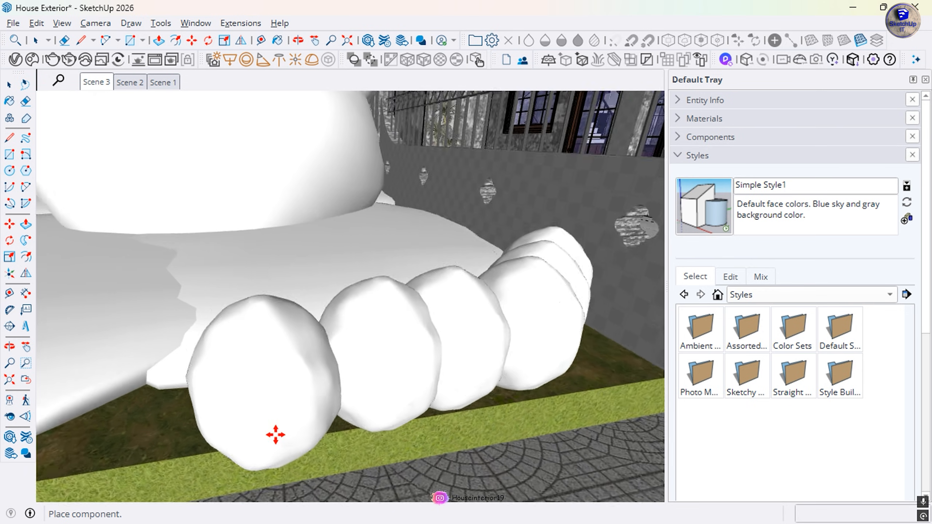
scroll(283, 428, "up", 1)
left_click(288, 413)
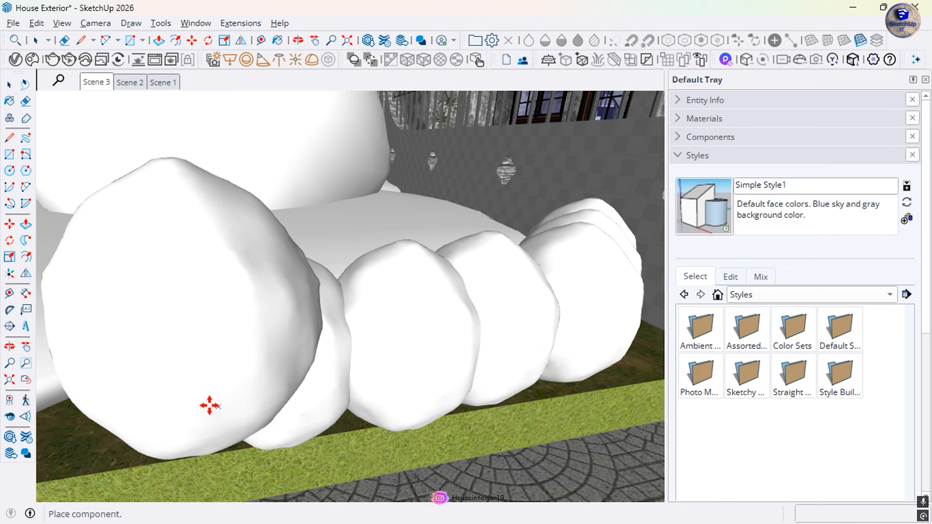
left_click(164, 417)
scroll(575, 302, "down", 1)
scroll(575, 302, "down", 2)
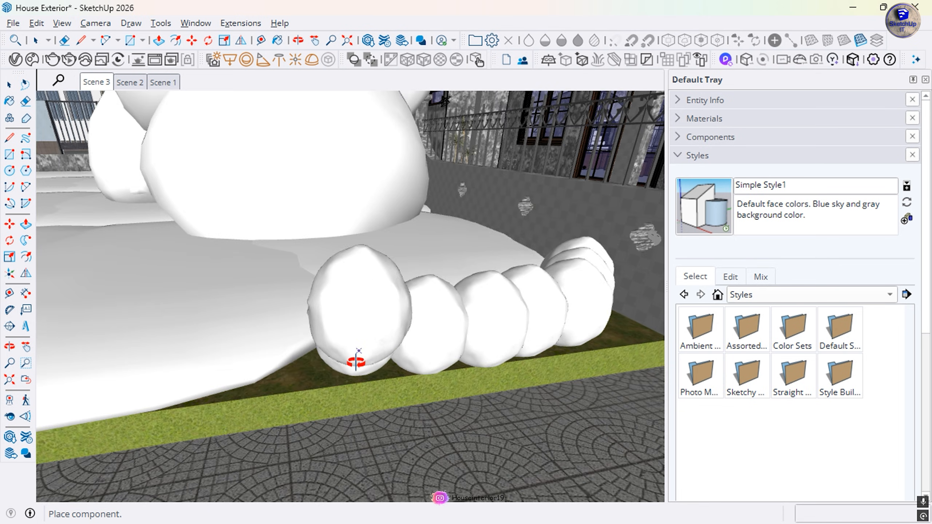
middle_click_drag(356, 360, 277, 383)
scroll(277, 383, "up", 2)
left_click(287, 377)
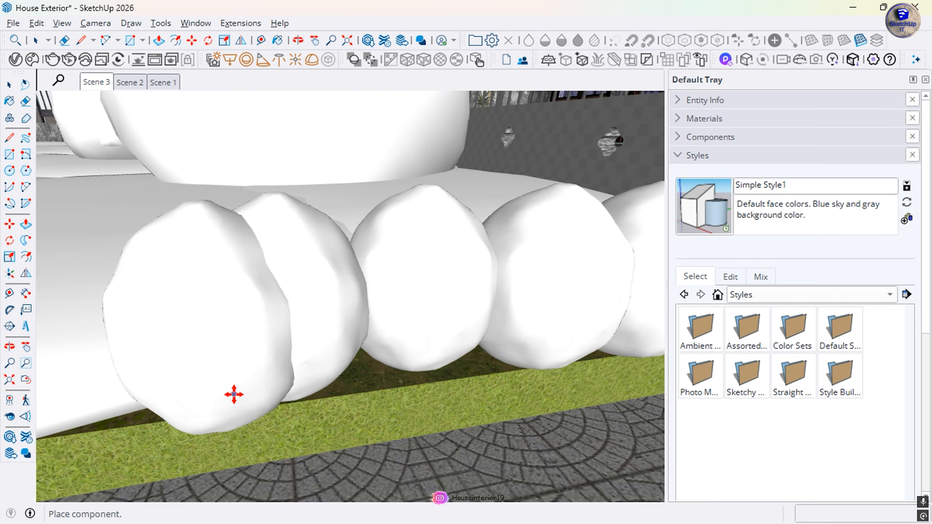
- Try to place another Eastern Cedar shrub at the open end of the row beside the grass strip
middle_click_drag(205, 398, 312, 387)
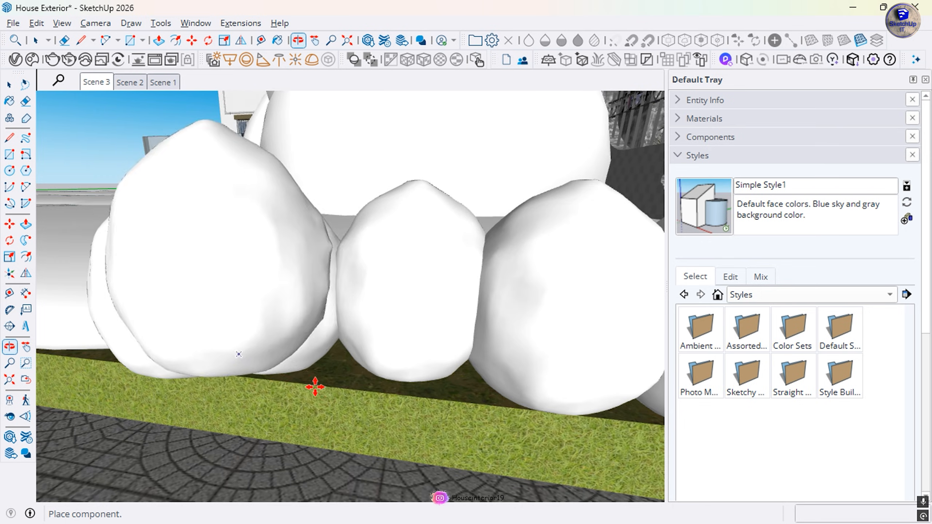
scroll(333, 360, "up", 3)
middle_click_drag(379, 242, 601, 356)
scroll(505, 202, "down", 6)
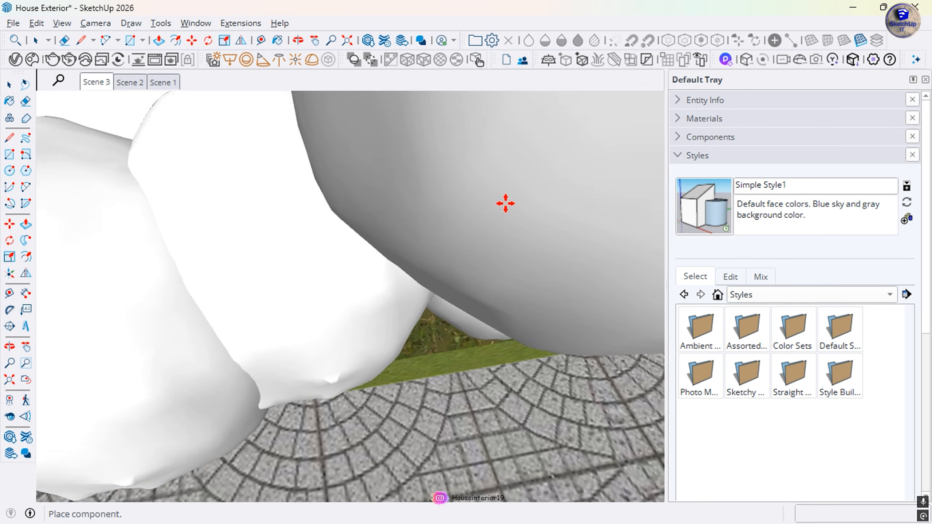
scroll(366, 270, "up", 5)
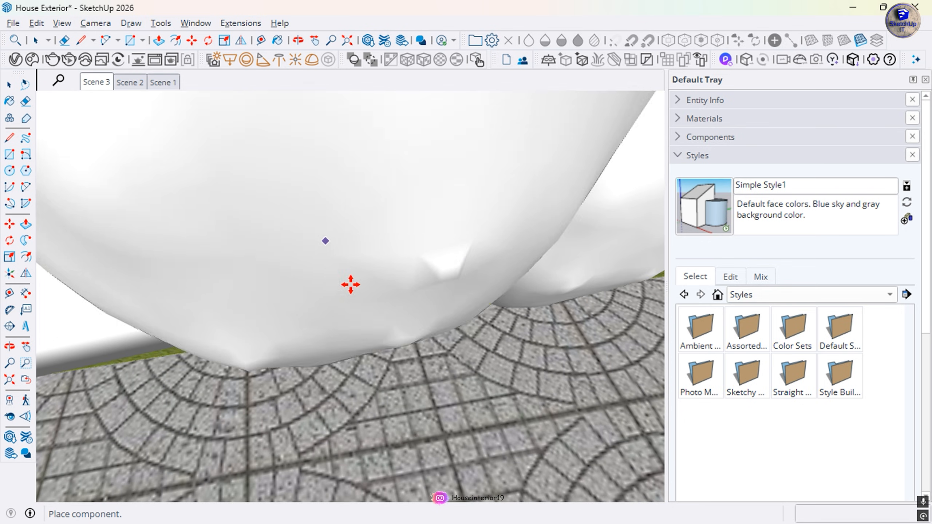
middle_click_drag(349, 286, 320, 199)
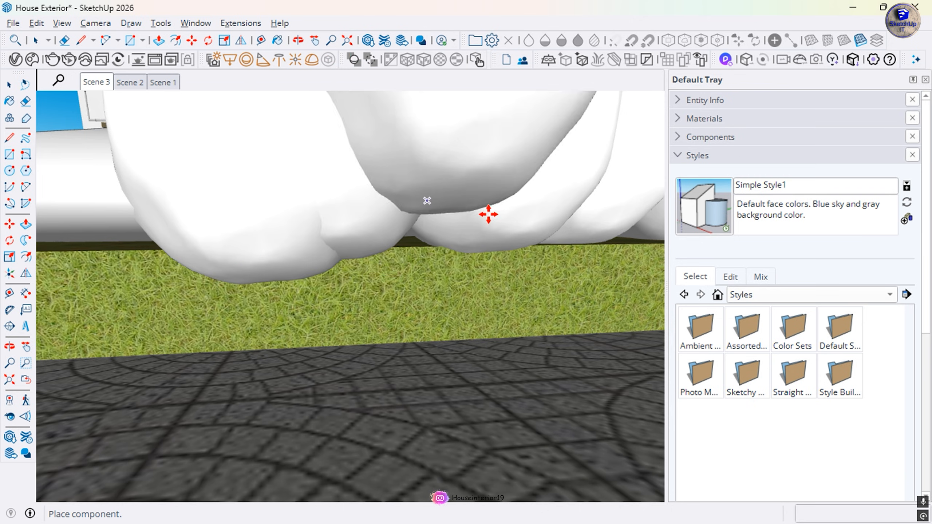
middle_click_drag(489, 214, 495, 225)
left_click(341, 208)
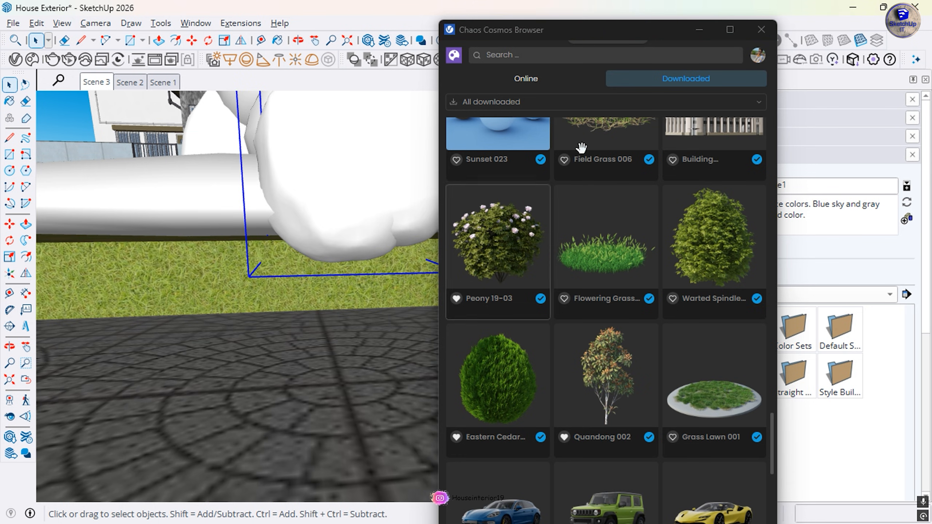
- Close the asset browser and delete the overlapping shrub at the open end of the row
left_click(761, 29)
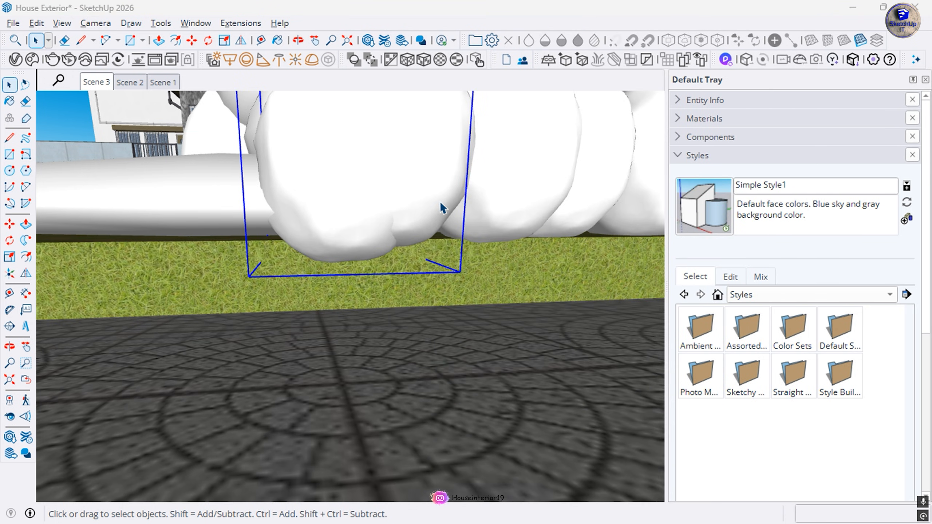
left_click(493, 196)
left_click(342, 204)
key("Delete")
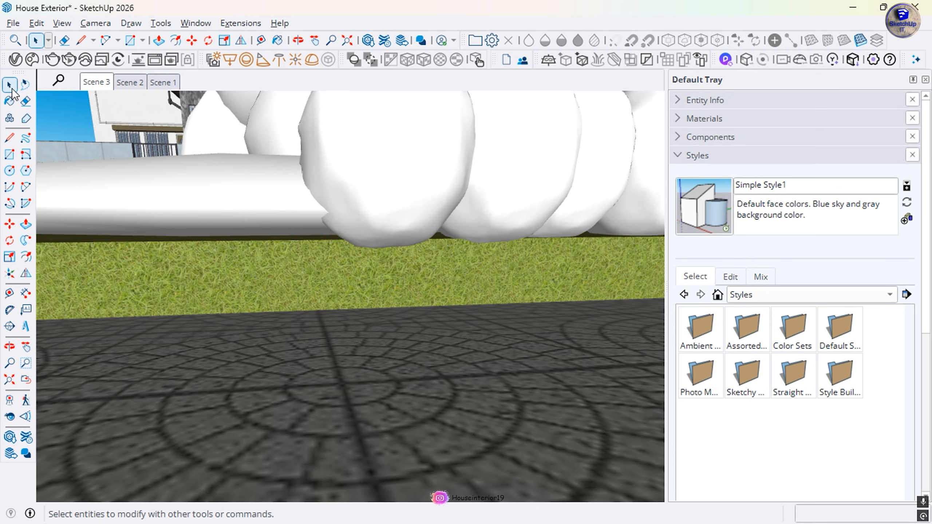
- Import the Eastern Cedar shrub again and place overlapping copies from the open end of the row beside the grass strip
left_click(32, 60)
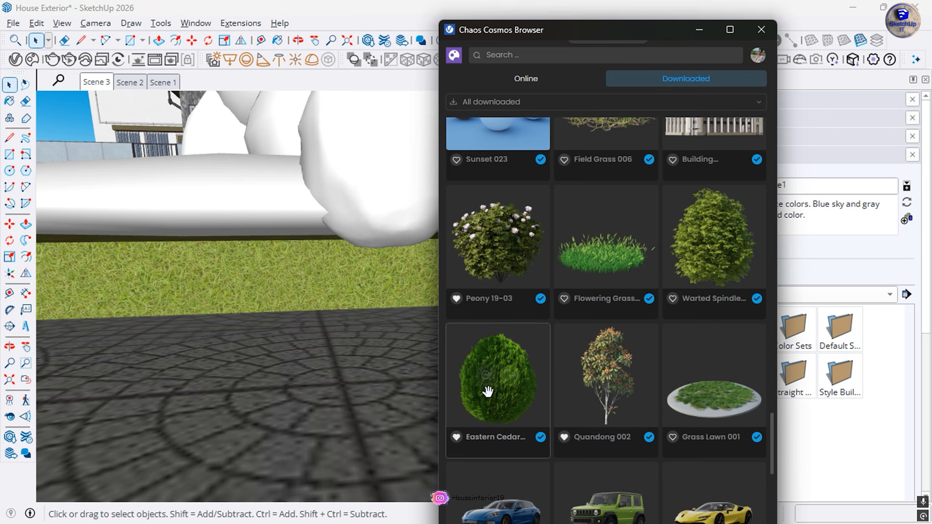
left_click(513, 379)
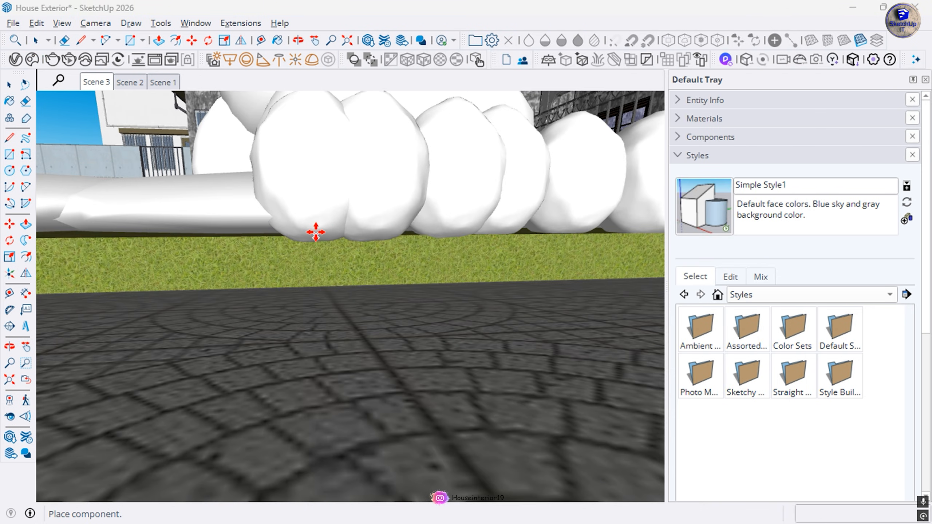
left_click(252, 242)
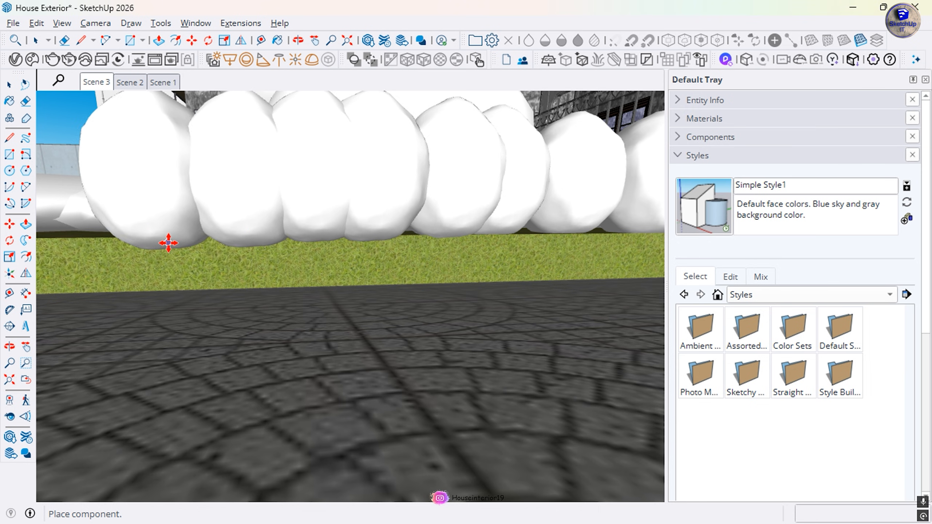
left_click(168, 244)
scroll(369, 255, "down", 4)
middle_click_drag(478, 286, 410, 323)
scroll(209, 257, "up", 4)
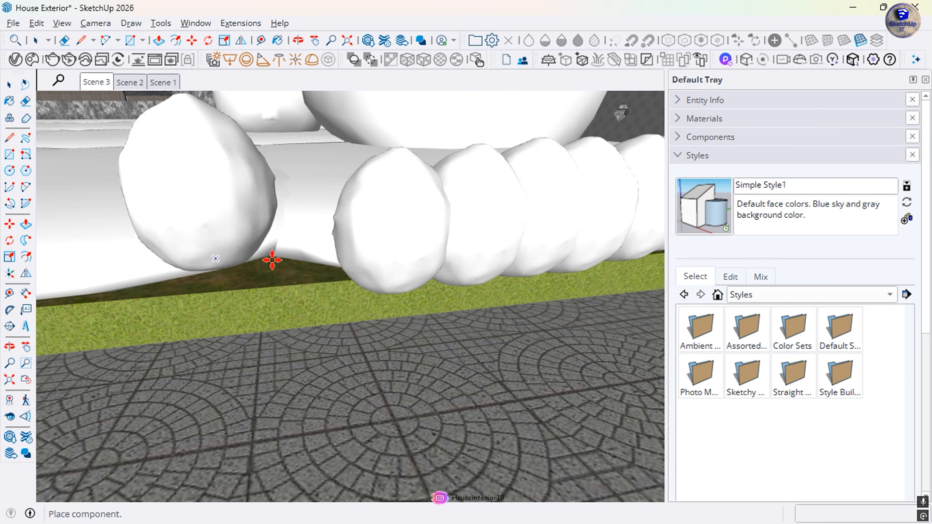
- Complete the Eastern Cedar row along the remaining front edge of the planting bed and return to the Scene 3 view
middle_click_drag(293, 267, 265, 310)
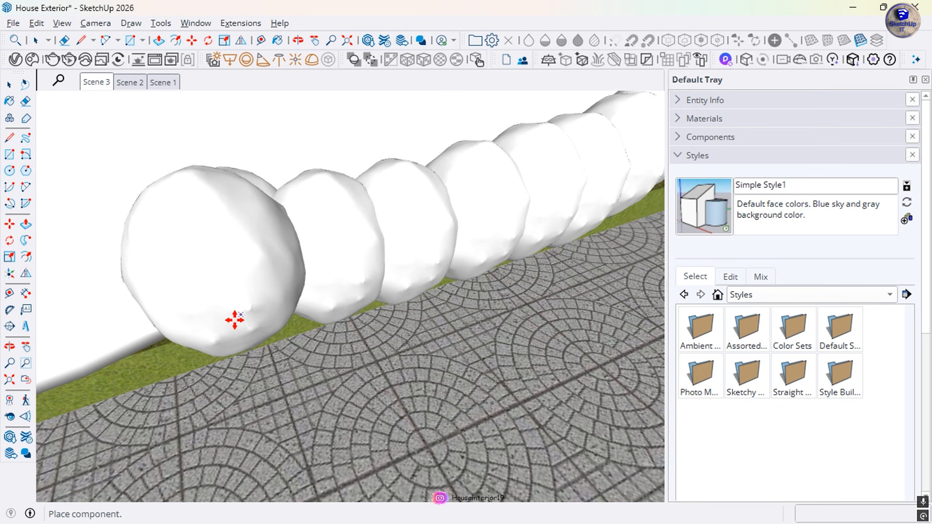
middle_click_drag(196, 329, 180, 195)
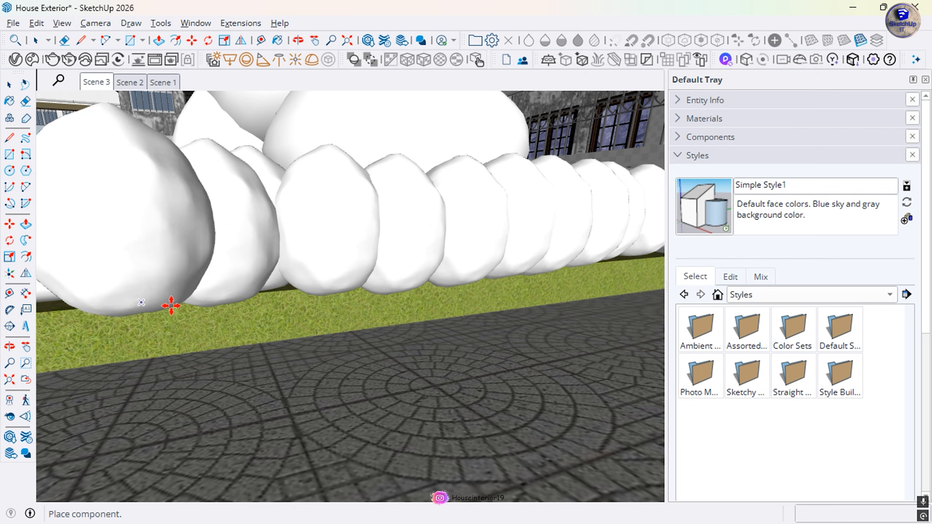
scroll(173, 308, "down", 3)
left_click(172, 314)
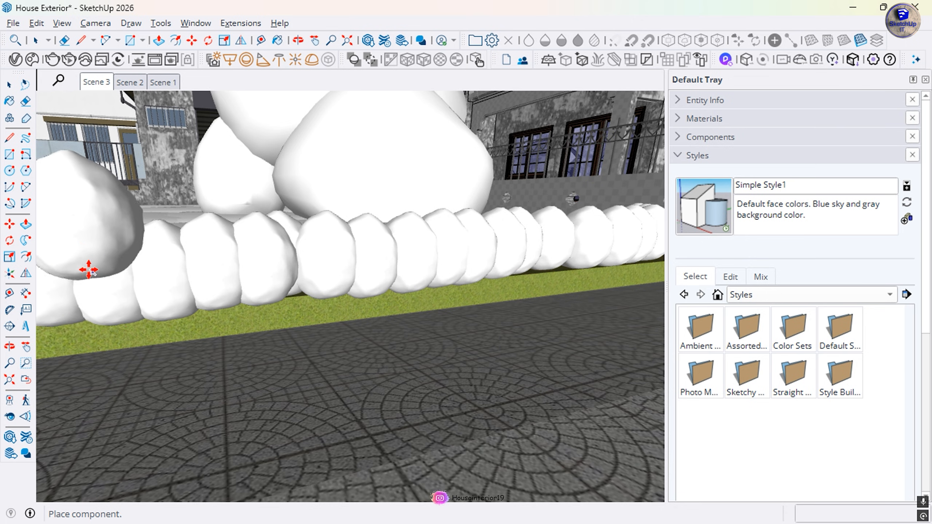
scroll(89, 269, "down", 1)
key("Escape")
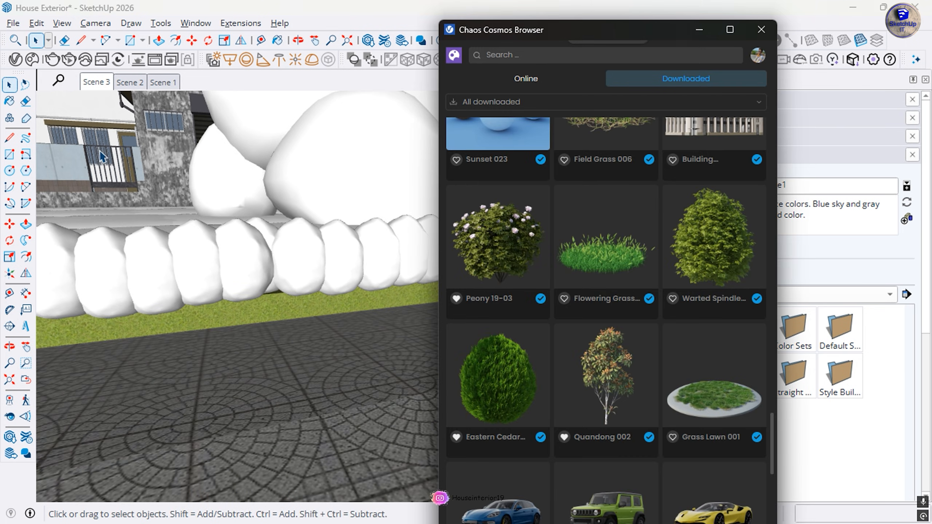
left_click(762, 30)
left_click(93, 83)
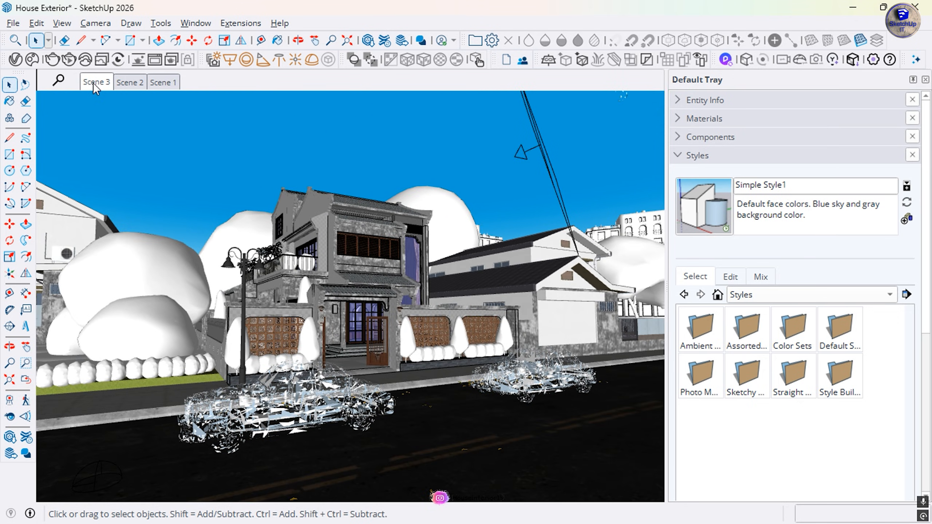
- Browse the downloaded Chaos Cosmos assets and import the Hakonechloa grass clump listed beside Hedera helix 001
left_click(59, 76)
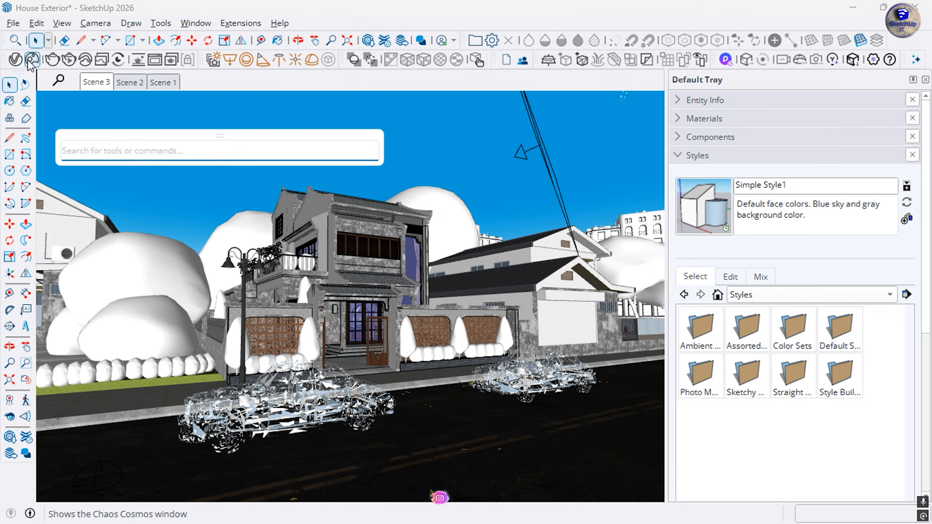
left_click(31, 60)
scroll(722, 296, "up", 15)
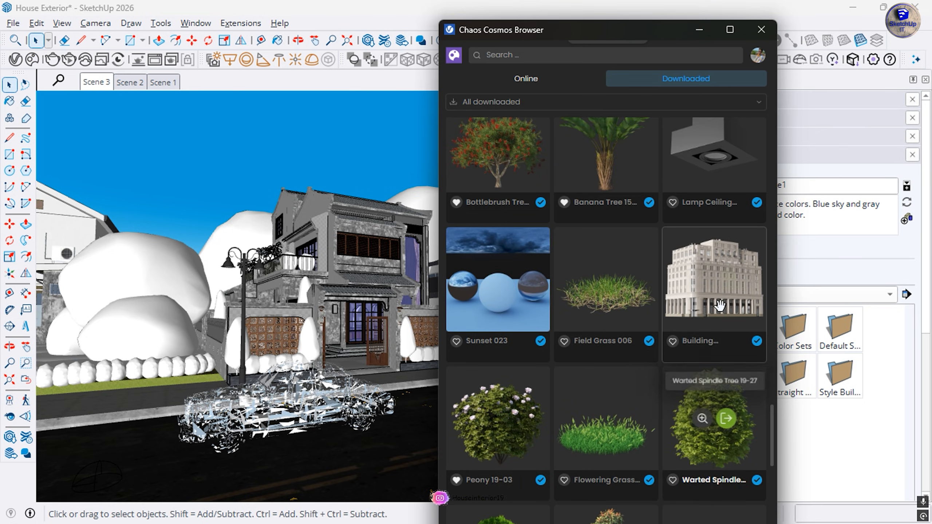
scroll(720, 307, "up", 3)
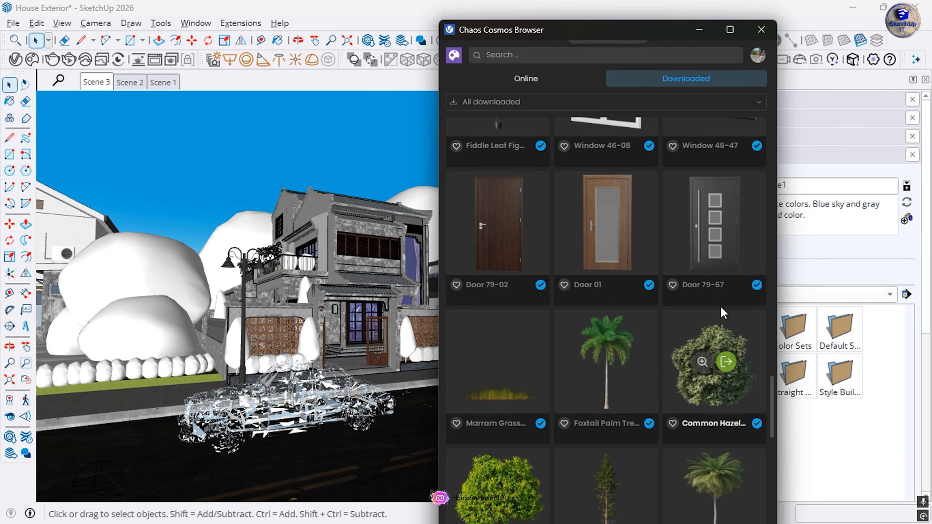
scroll(721, 312, "up", 15)
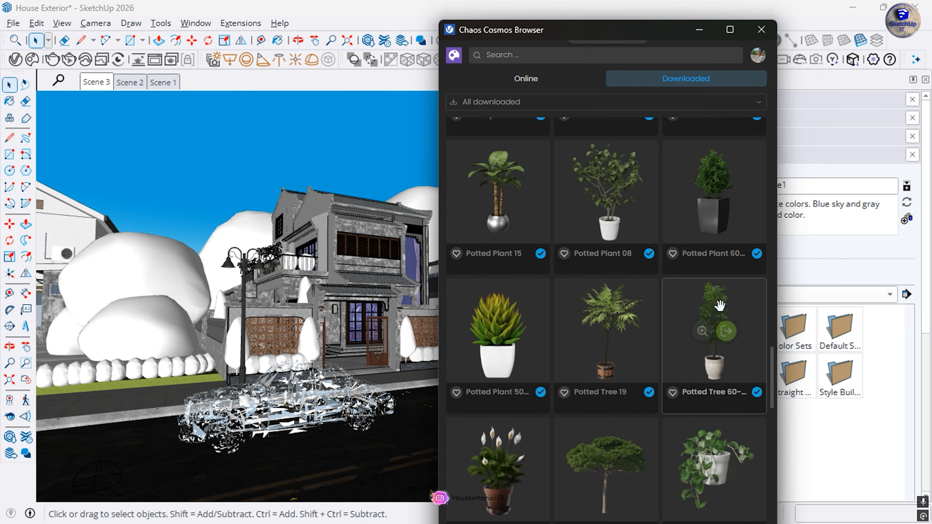
scroll(721, 311, "up", 15)
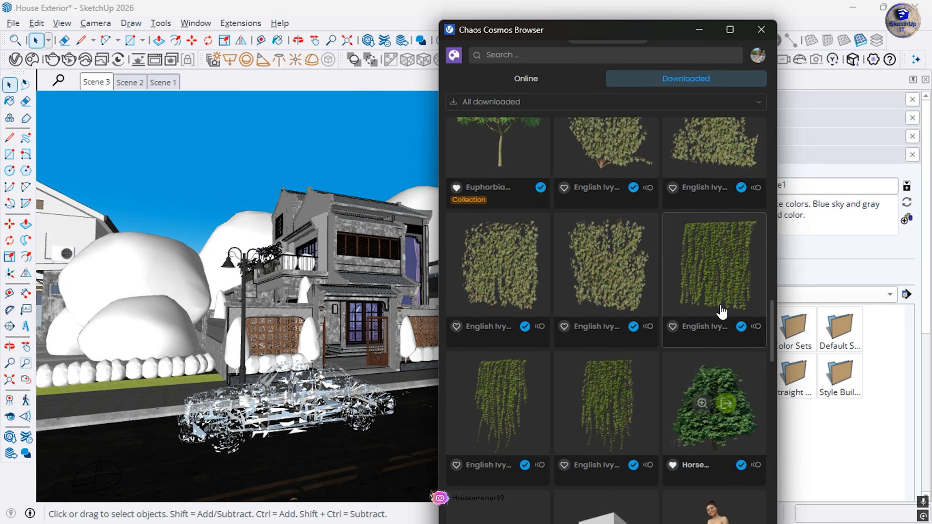
scroll(719, 303, "down", 10)
scroll(719, 304, "up", 10)
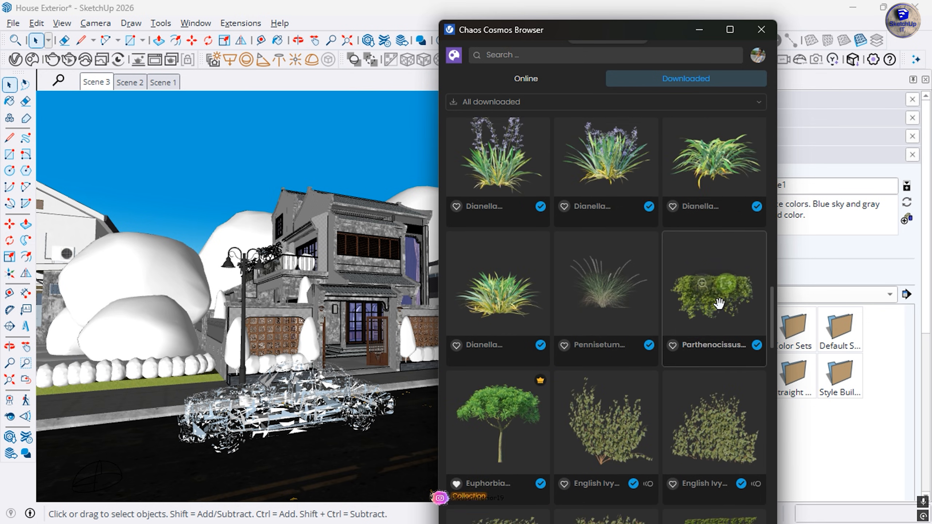
scroll(732, 270, "up", 10)
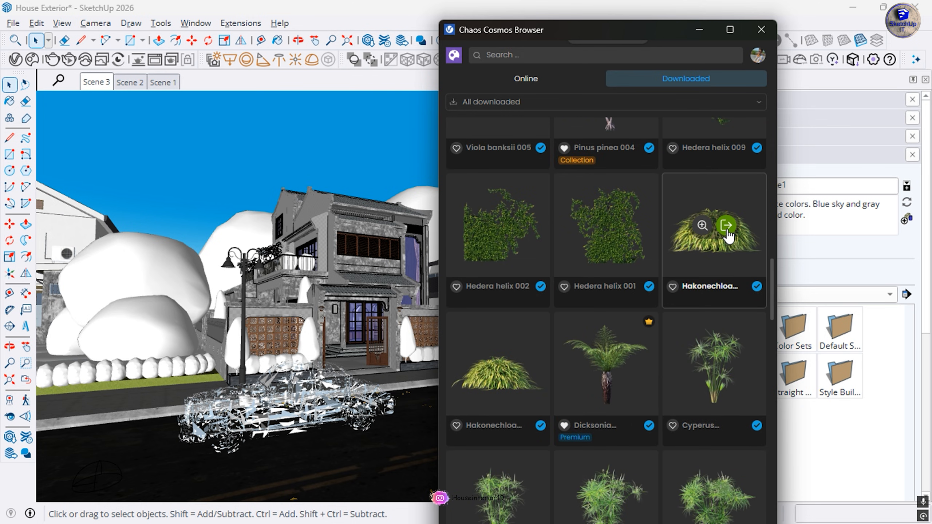
- Place the Hakonechloa clump near the fence wall at the end of the shrub row and close the asset browser
scroll(199, 353, "up", 10)
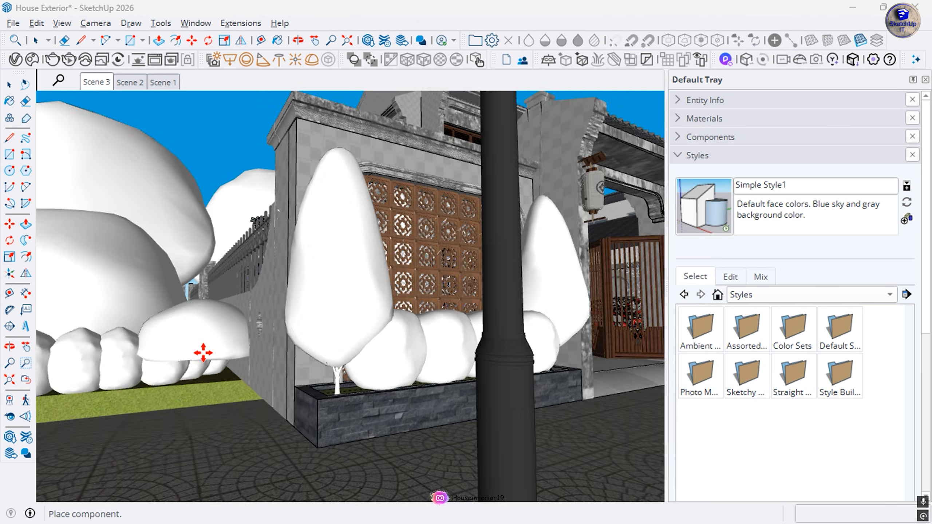
scroll(200, 367, "down", 10)
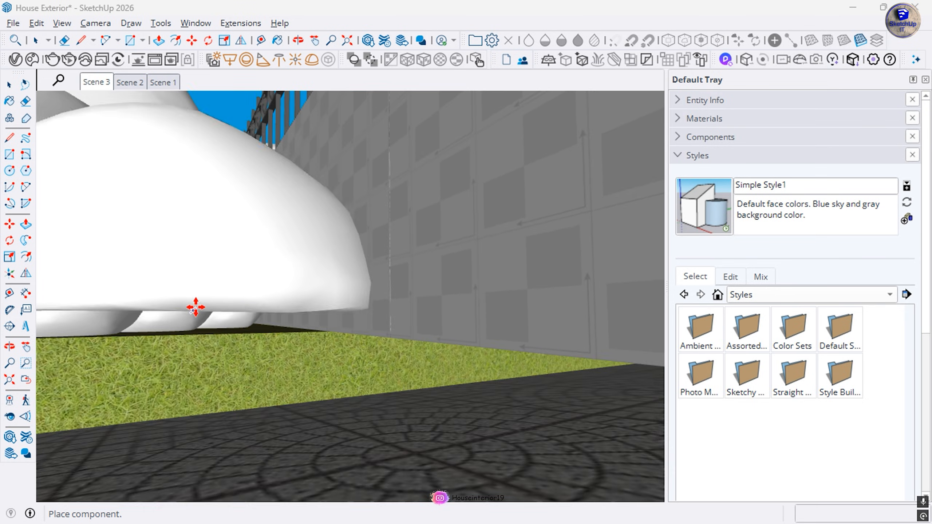
middle_click_drag(190, 369, 191, 439)
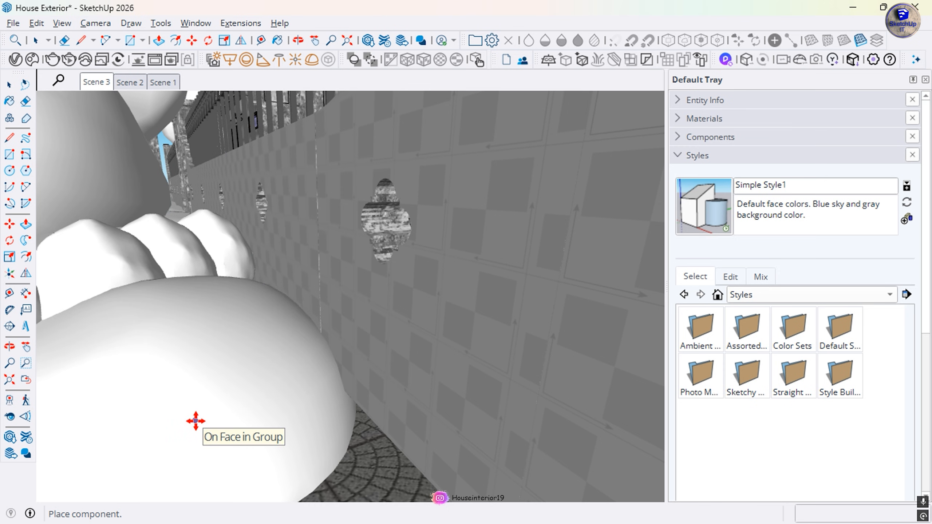
left_click(211, 412)
left_click(759, 31)
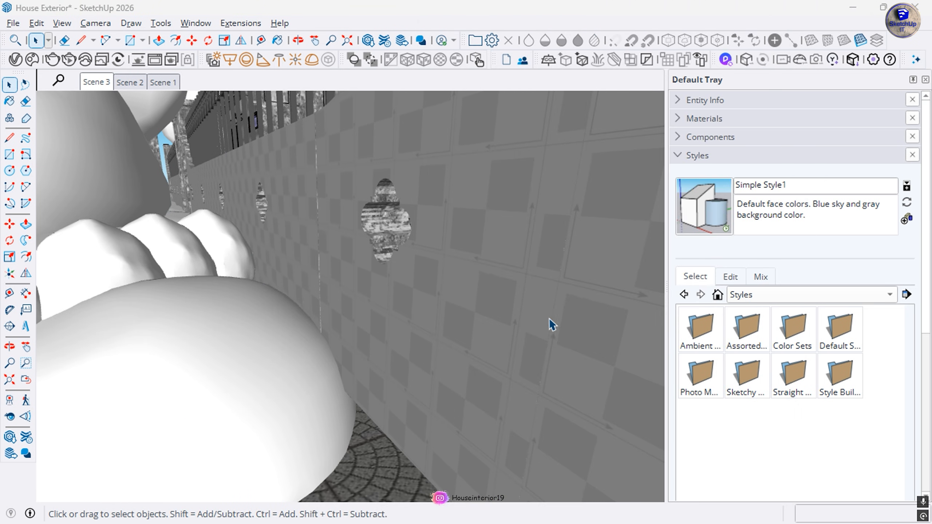
- Move the Hakonechloa clump off the paving toward the planting bed, into the corner where the shrub row meets the fence wall
middle_click_drag(552, 322, 449, 300)
scroll(449, 300, "up", 2)
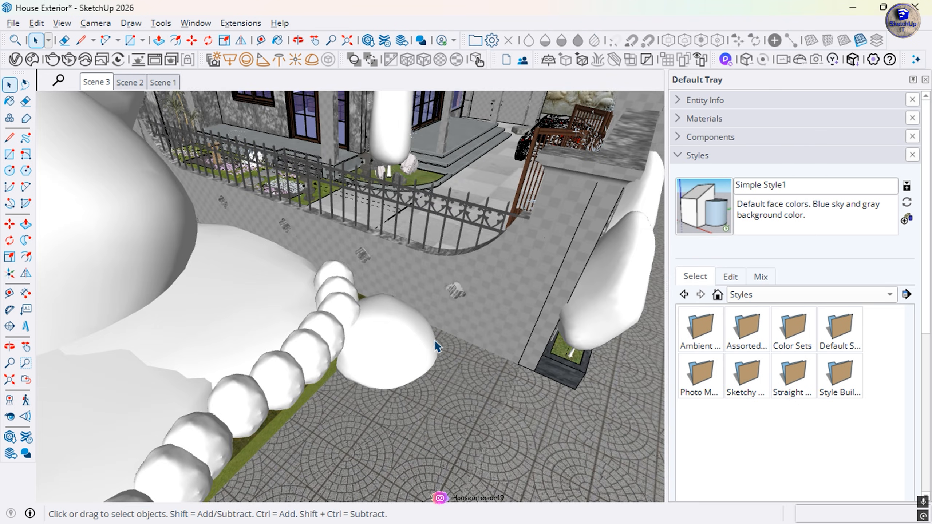
key("m")
scroll(491, 455, "up", 3)
left_click(525, 462)
left_click(430, 404)
key("space")
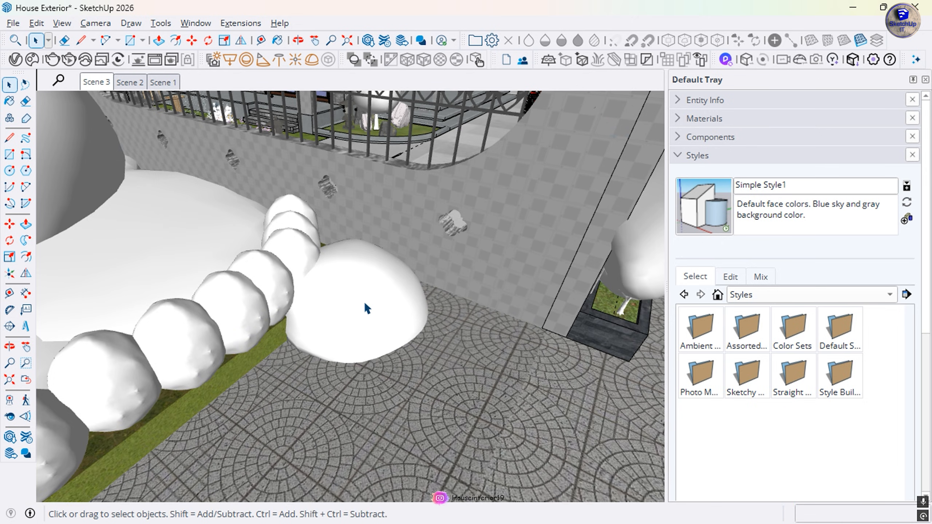
left_click(584, 447)
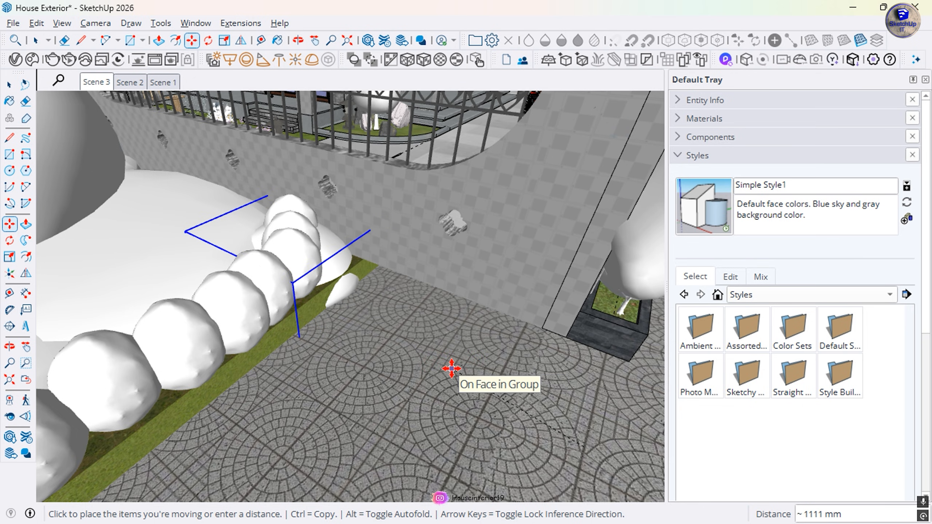
middle_click_drag(370, 243, 263, 319)
key("space")
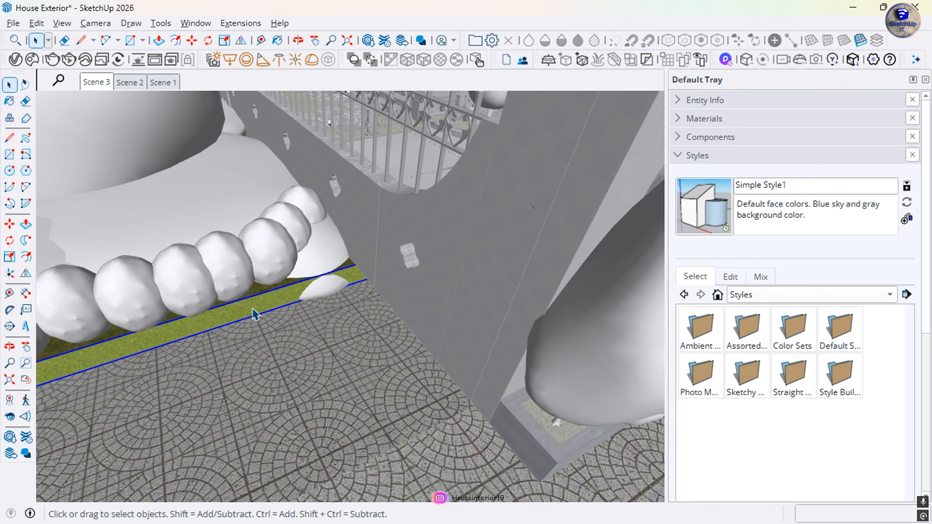
scroll(400, 309, "down", 5)
scroll(294, 351, "up", 3)
scroll(461, 255, "up", 3)
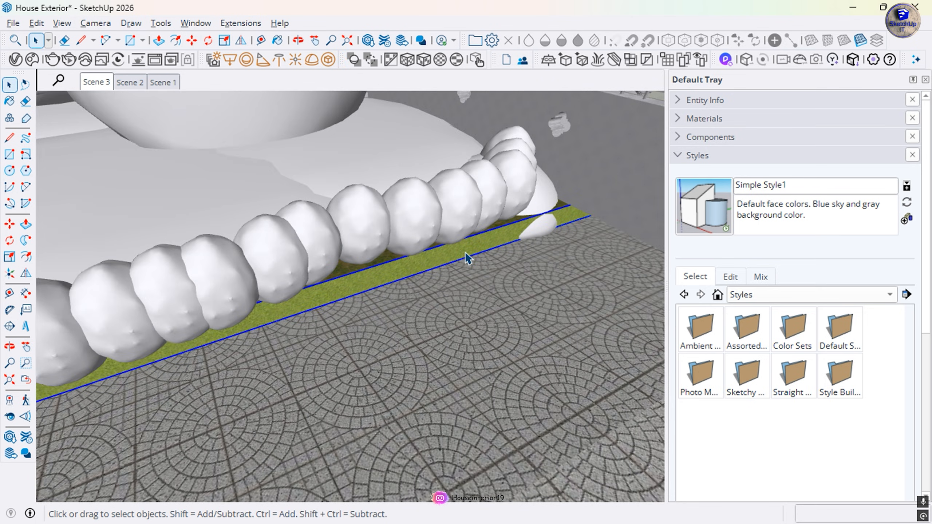
double_click(466, 252)
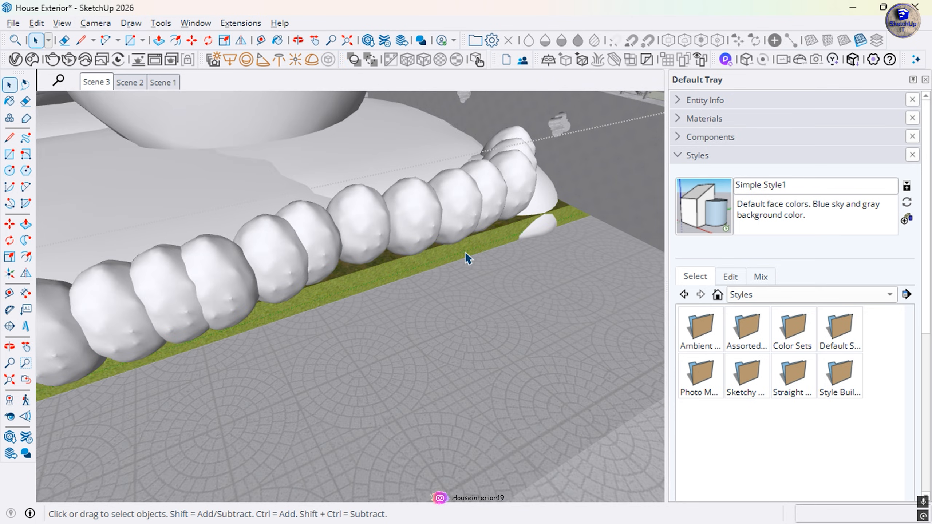
left_click(37, 63)
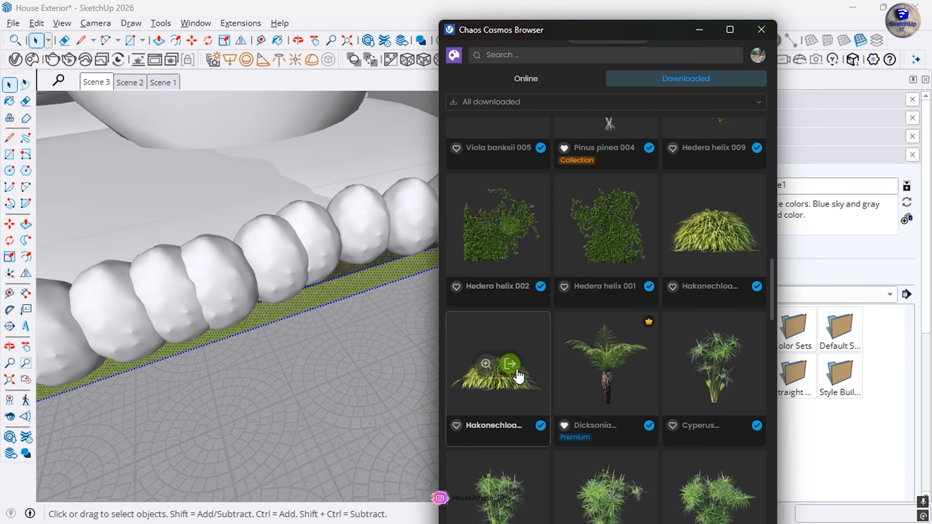
scroll(660, 249, "up", 10)
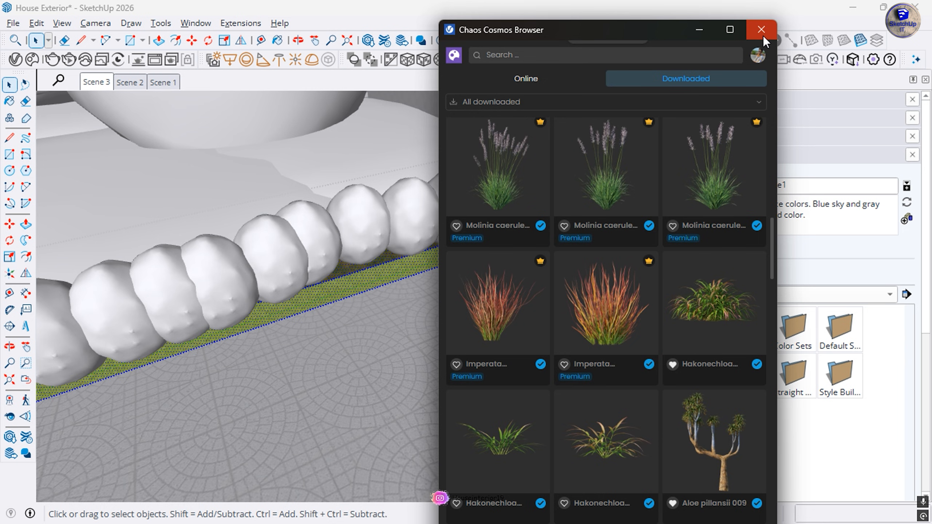
left_click(761, 29)
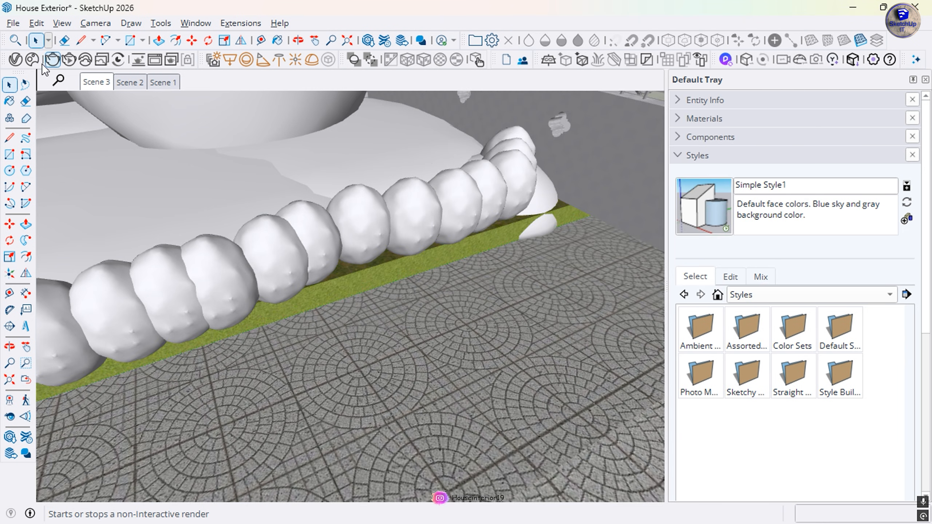
- Try to place Hakonechloa macra Beni Kaze 004 on the grass strip in front of the shrub row
left_click(33, 60)
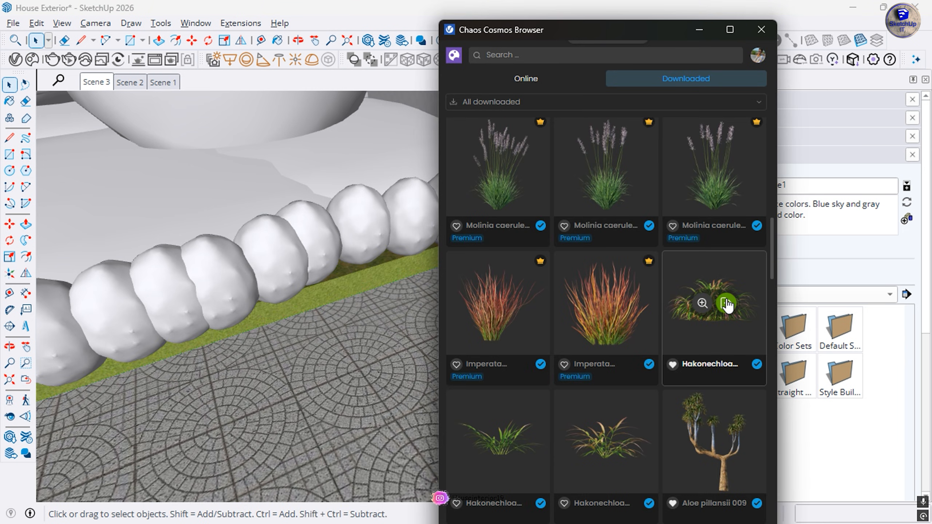
left_click(727, 304)
left_click(761, 29)
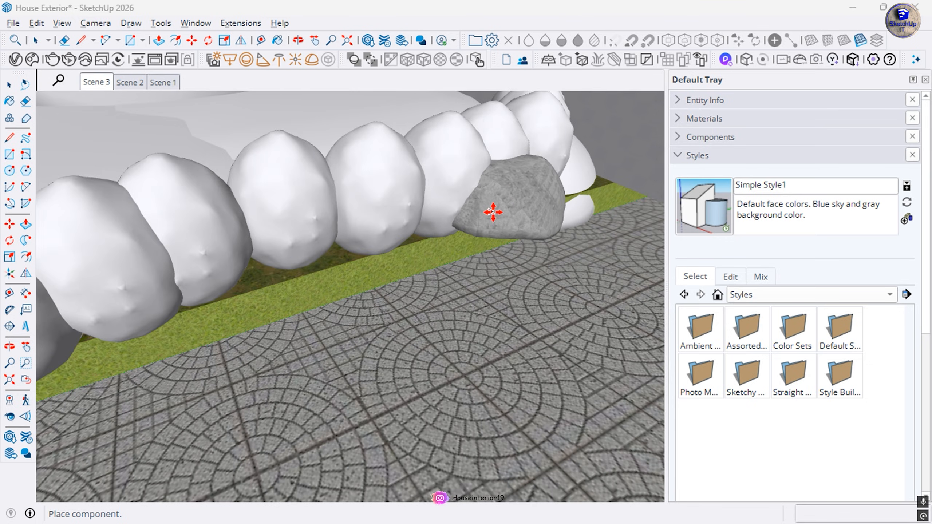
scroll(526, 288, "up", 5)
scroll(455, 231, "down", 2)
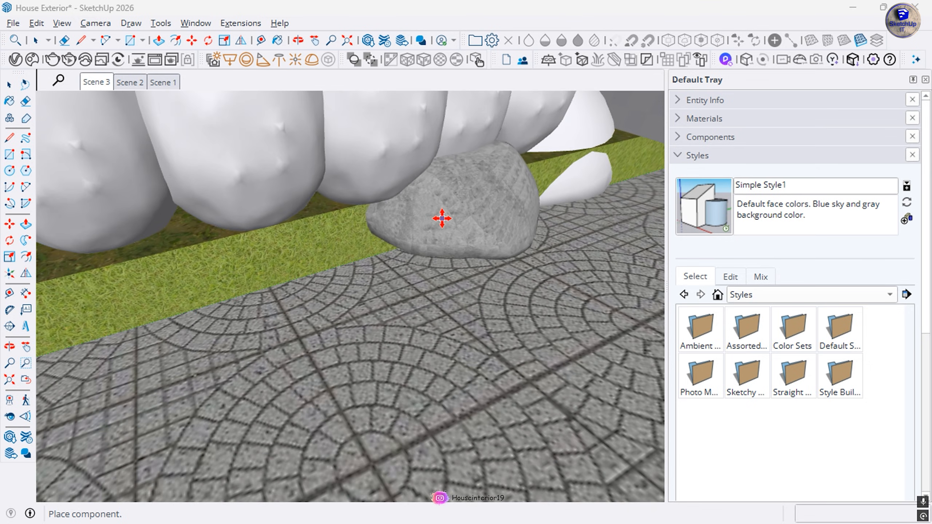
- Import Geranium Rozanne 007 from the downloaded Chaos Cosmos assets and try placing it beside the grass strip in front of the shrub row
left_click(32, 59)
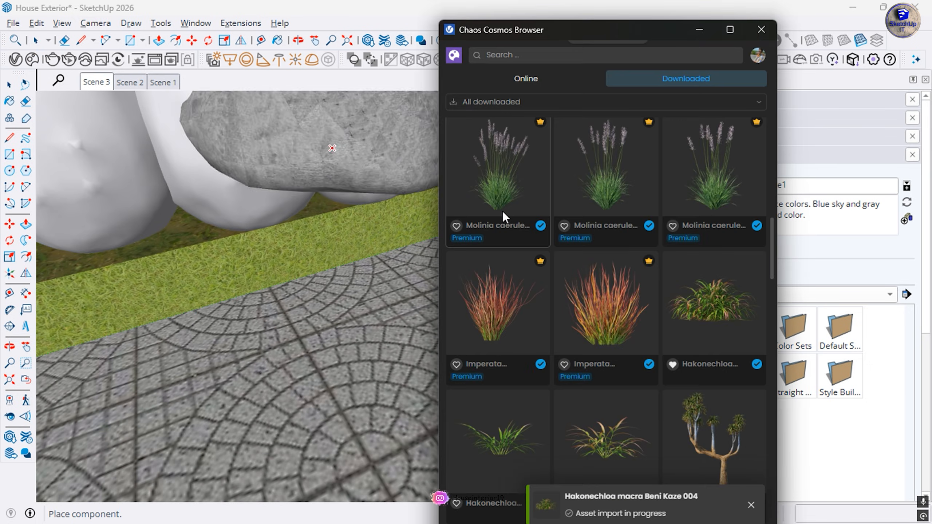
scroll(700, 315, "down", 15)
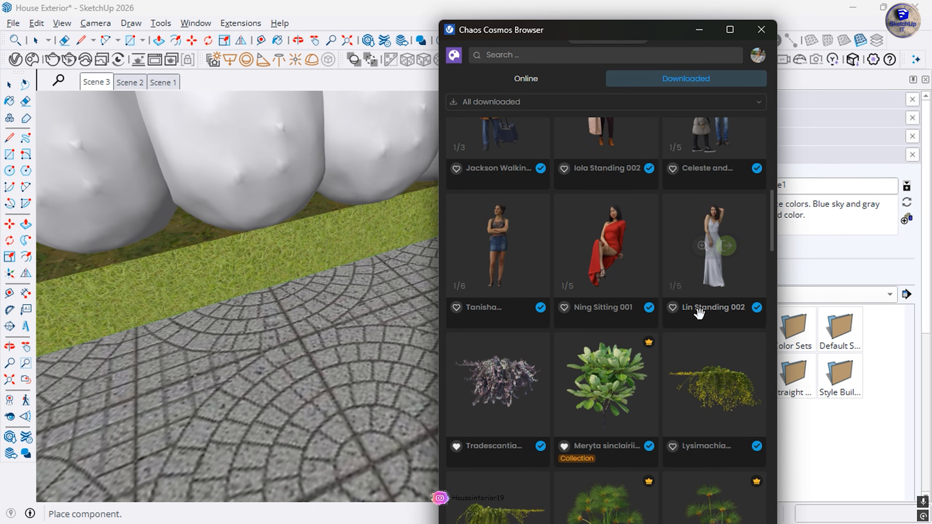
scroll(701, 315, "up", 10)
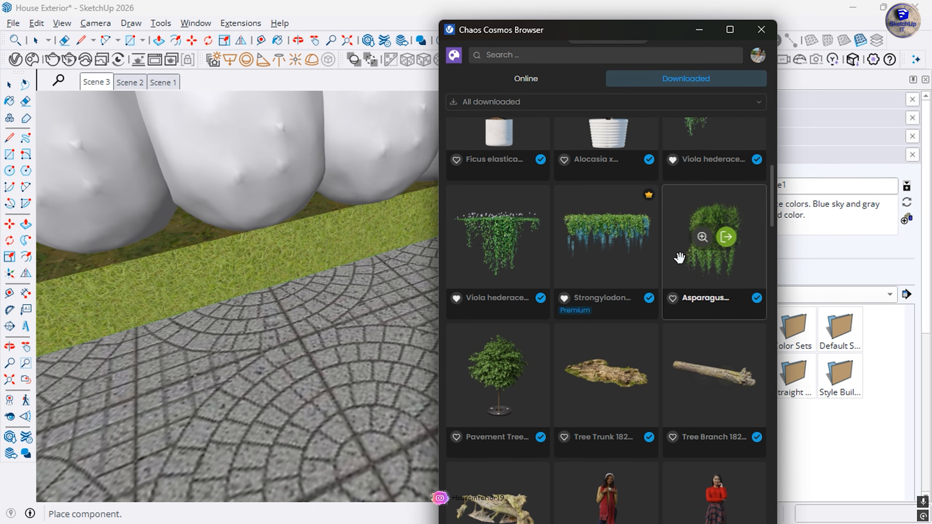
scroll(680, 258, "up", 10)
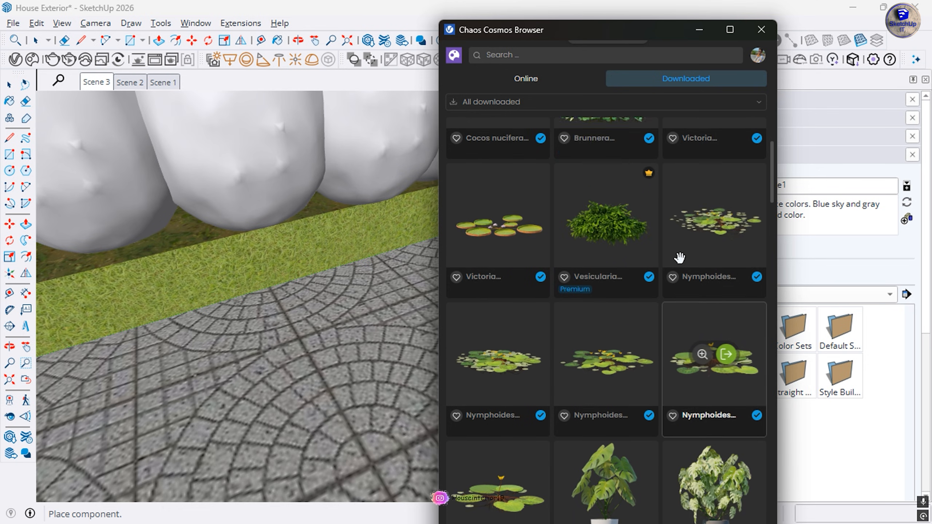
scroll(680, 258, "up", 3)
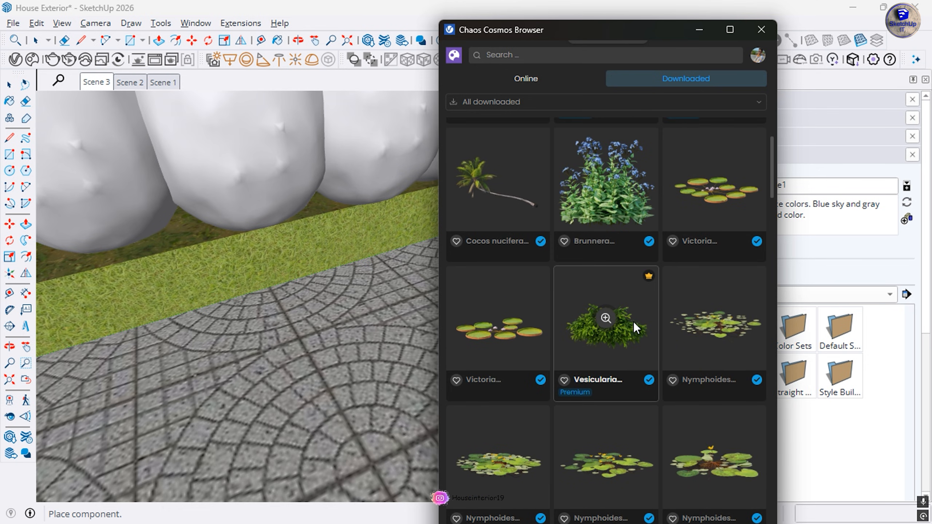
scroll(682, 329, "up", 10)
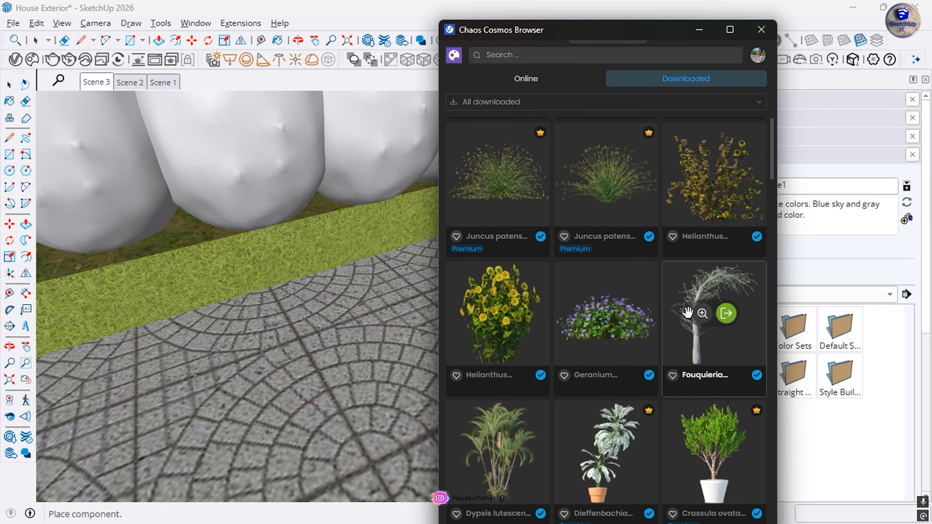
scroll(679, 323, "down", 4)
left_click(618, 270)
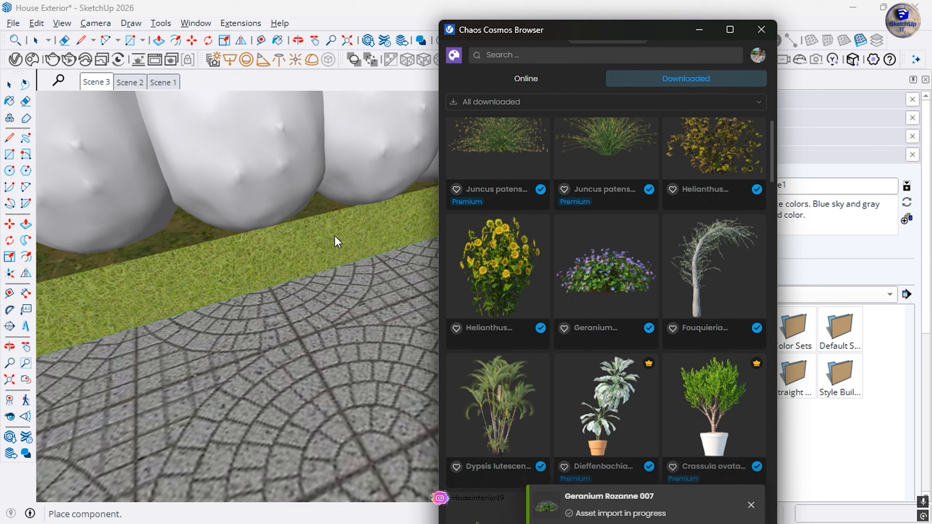
scroll(406, 243, "down", 3)
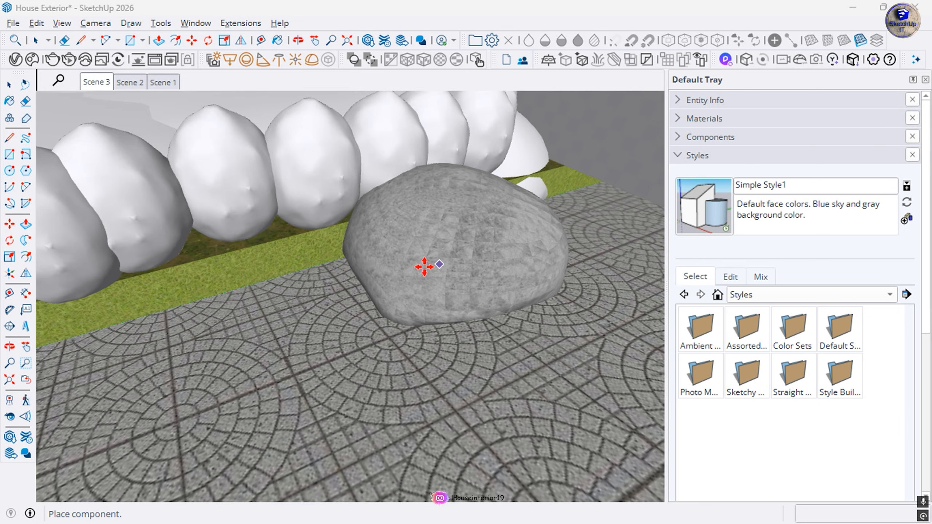
left_click(32, 59)
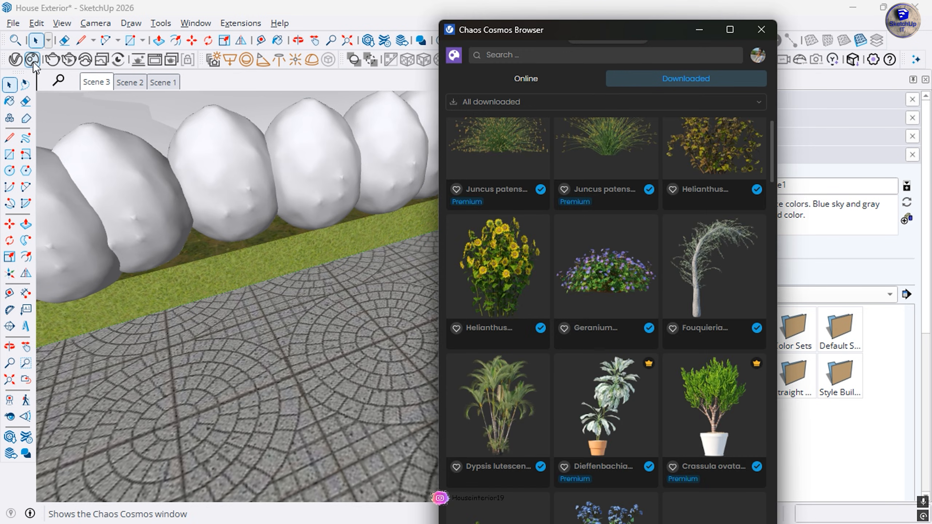
left_click(618, 268)
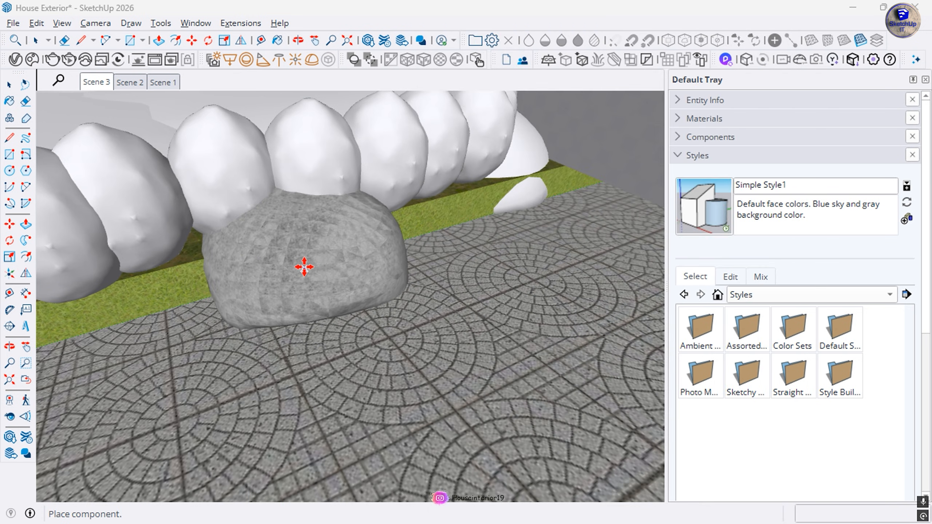
left_click(7, 86)
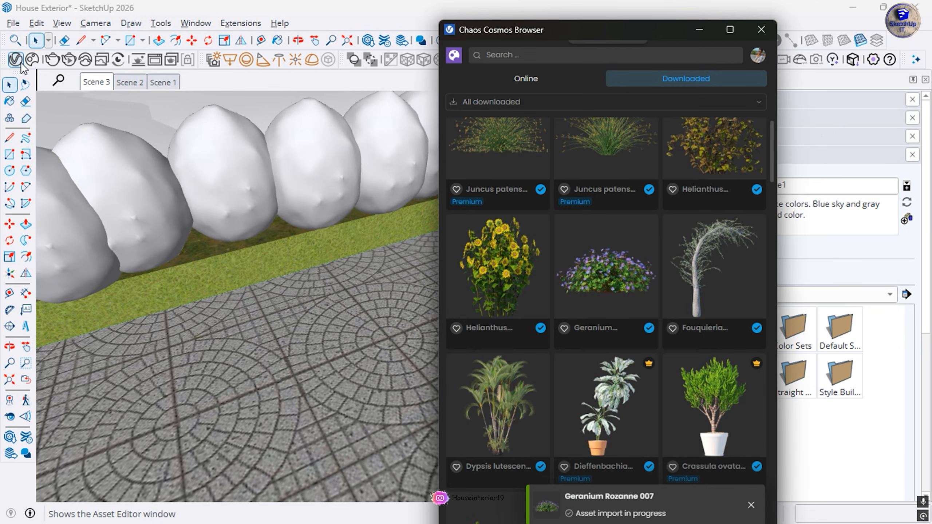
- Import Scabiosa atropurpurea 007 from the downloaded assets and try placing it along the grass strip
scroll(630, 233, "up", 10)
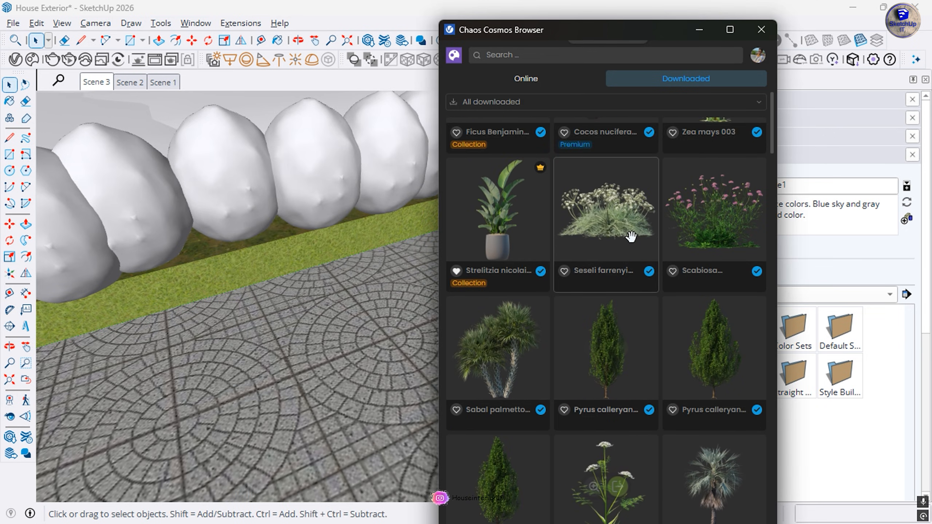
scroll(630, 236, "up", 8)
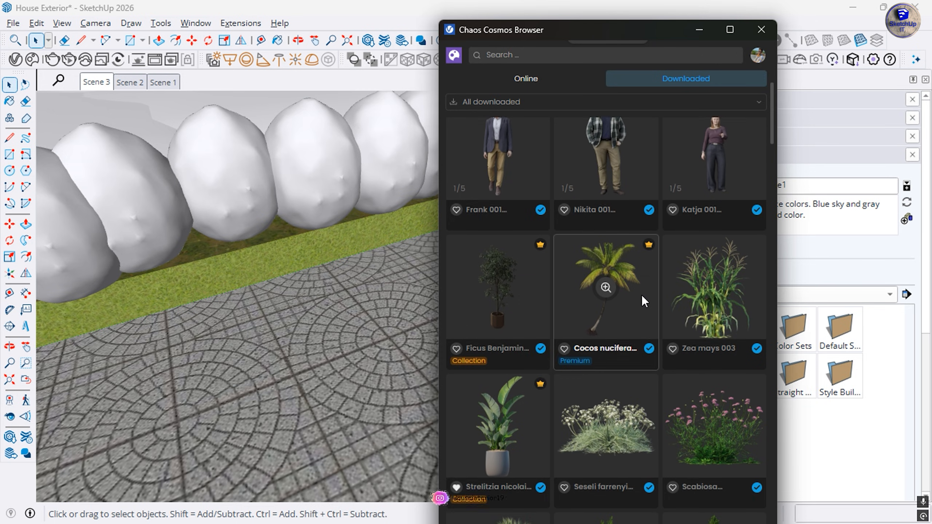
scroll(641, 294, "down", 8)
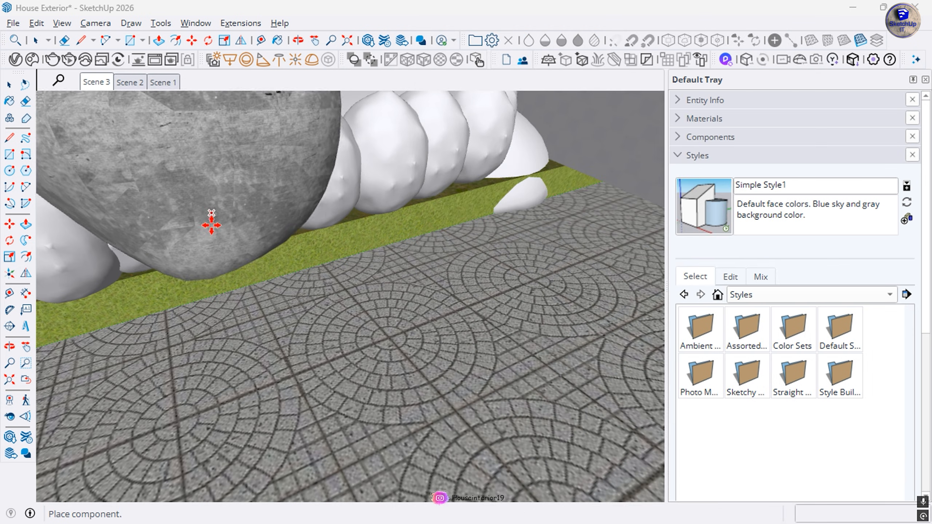
scroll(534, 386, "down", 1)
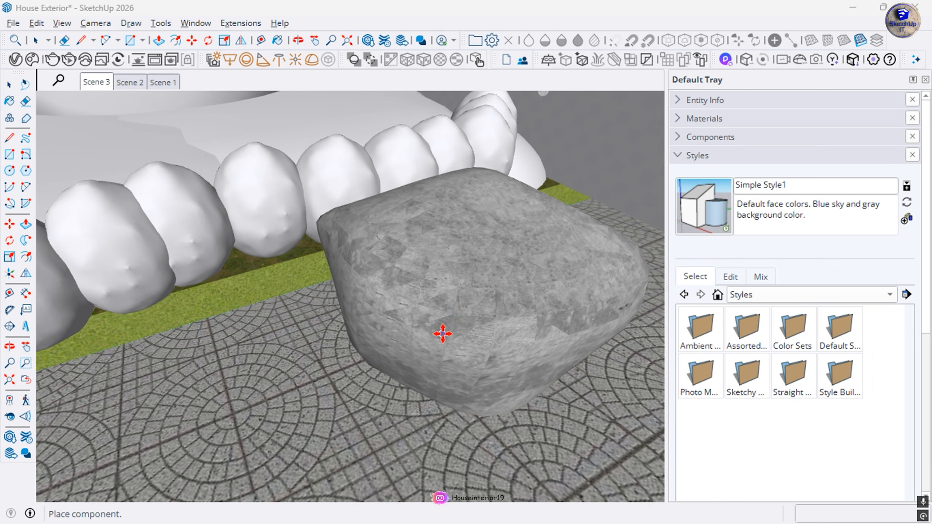
left_click(9, 84)
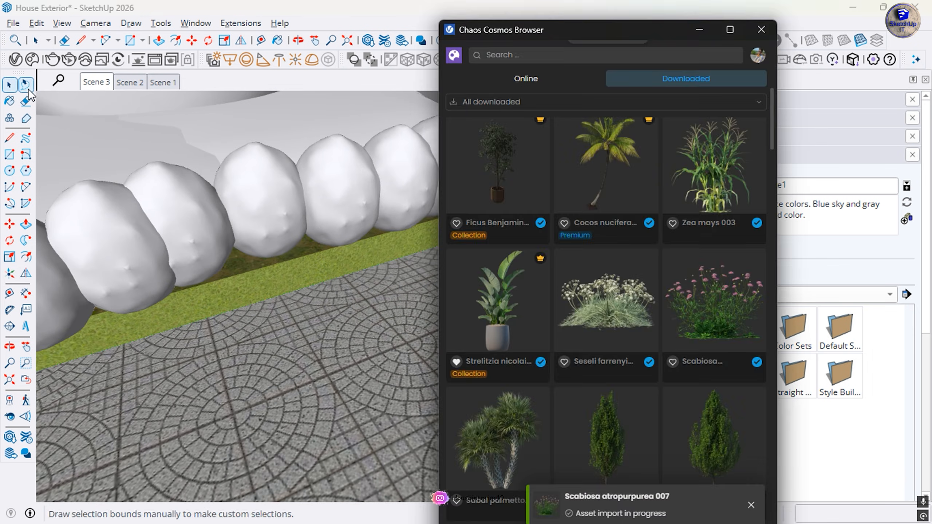
- Restore the Scene 3 view and import the Lin Standing 002 figure from the downloaded Chaos Cosmos assets
left_click(96, 82)
left_click(762, 31)
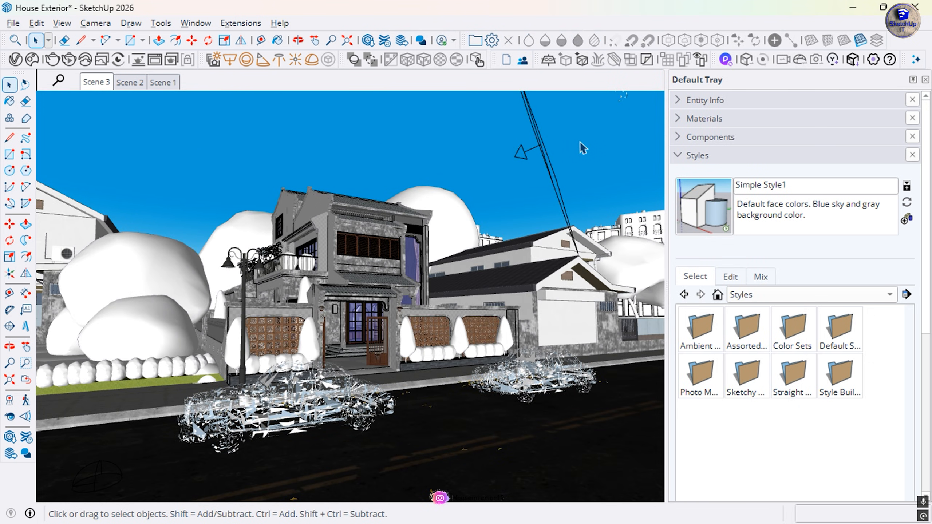
left_click(33, 58)
scroll(660, 345, "down", 15)
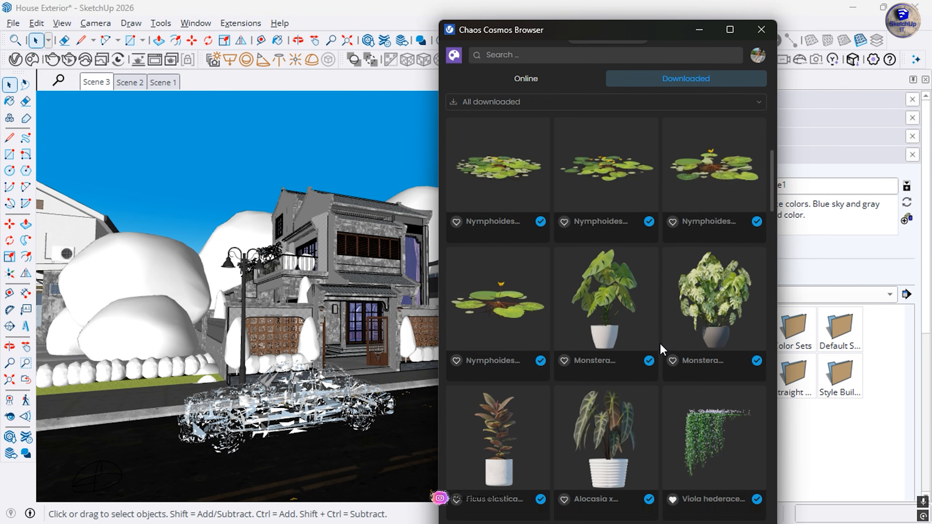
scroll(660, 345, "down", 5)
scroll(660, 344, "up", 5)
scroll(660, 344, "down", 5)
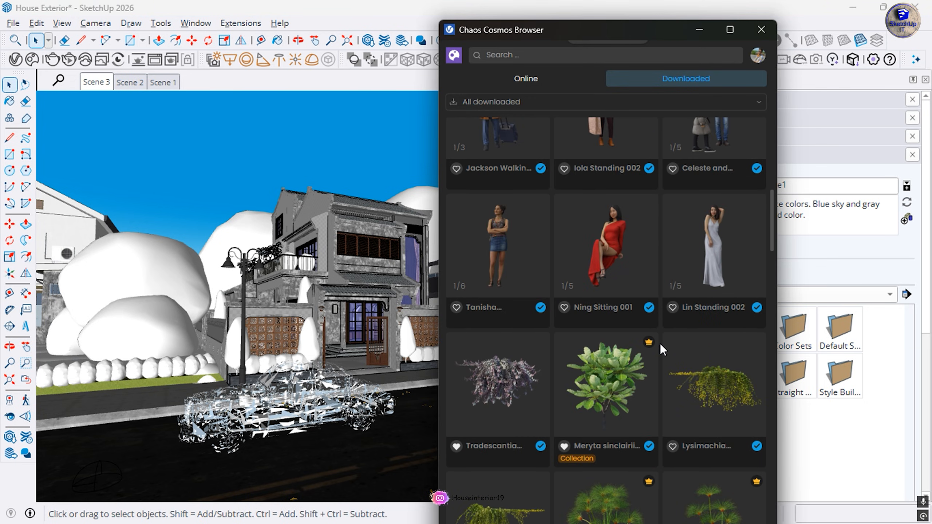
scroll(660, 344, "up", 2)
left_click(727, 336)
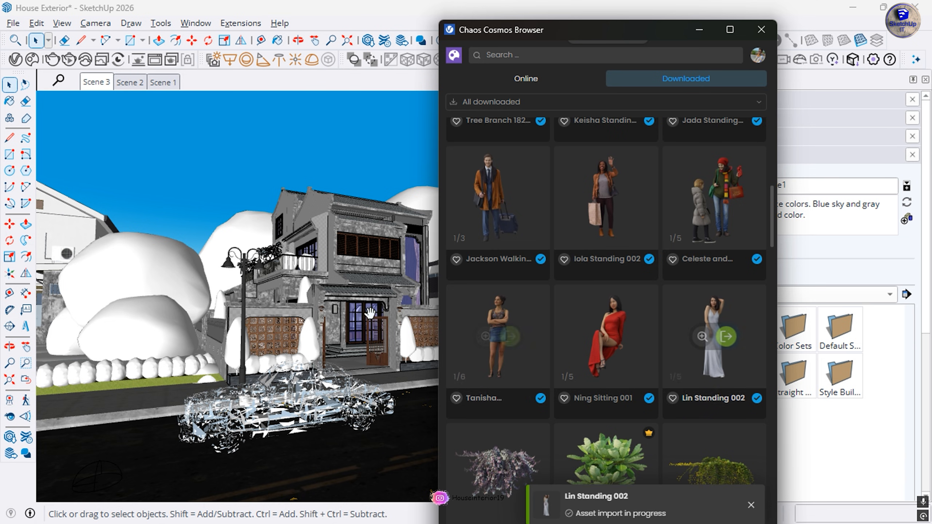
- Place the Lin Standing 002 figure on the porch floor in front of the glazed entrance doors
scroll(337, 347, "up", 10)
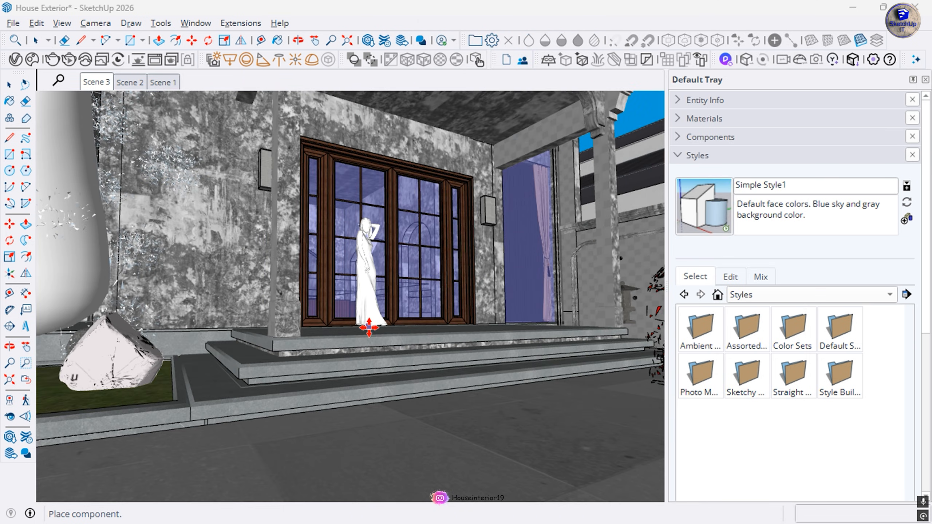
middle_click_drag(373, 328, 354, 411)
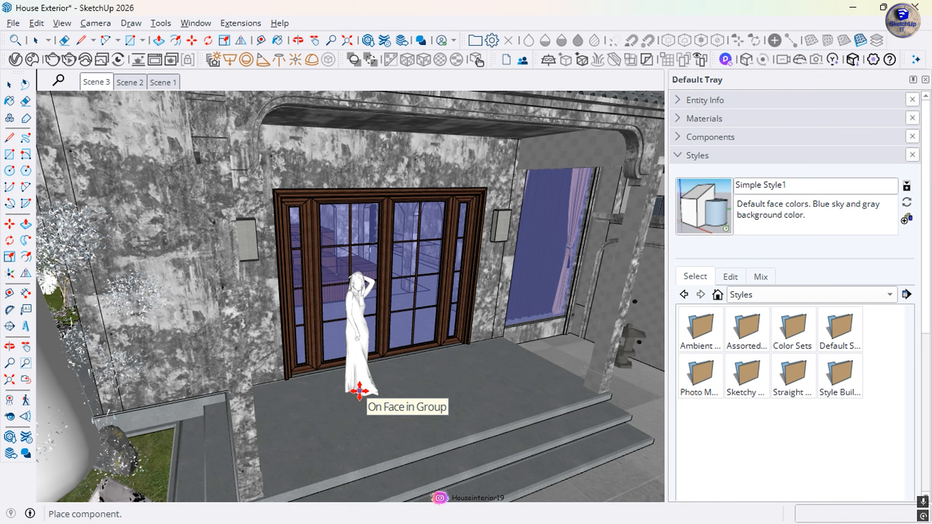
left_click(359, 393)
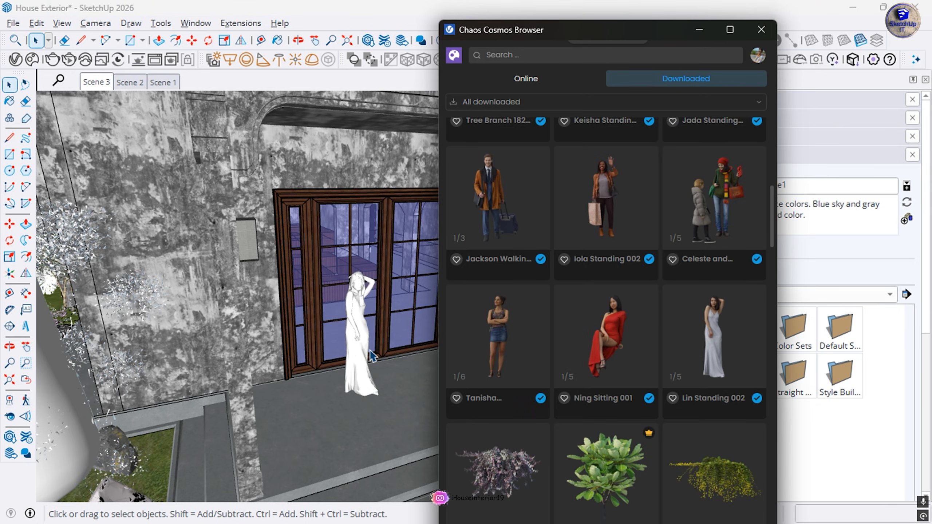
- Import Katja 001 Standing from the downloaded assets and place it on the porch just in front of the Lin figure
scroll(589, 303, "down", 15)
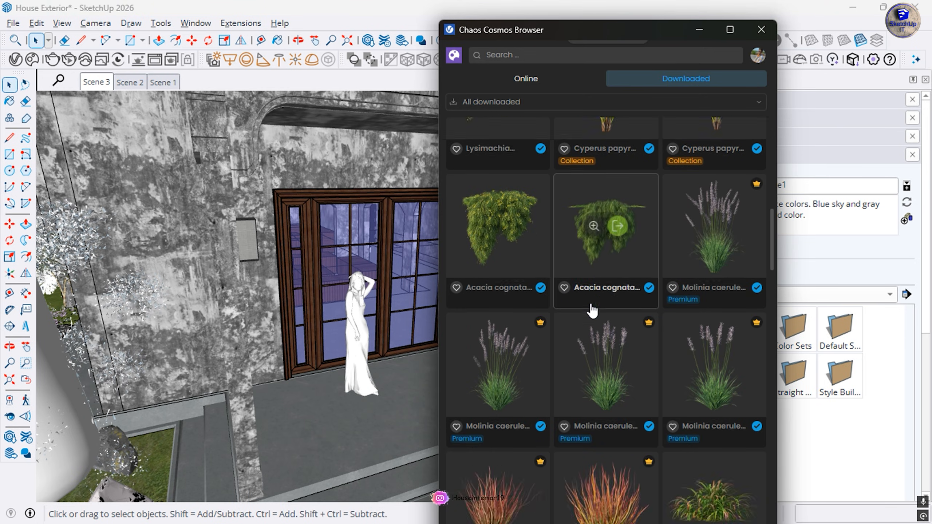
left_click_drag(772, 279, 763, 88)
scroll(650, 303, "down", 10)
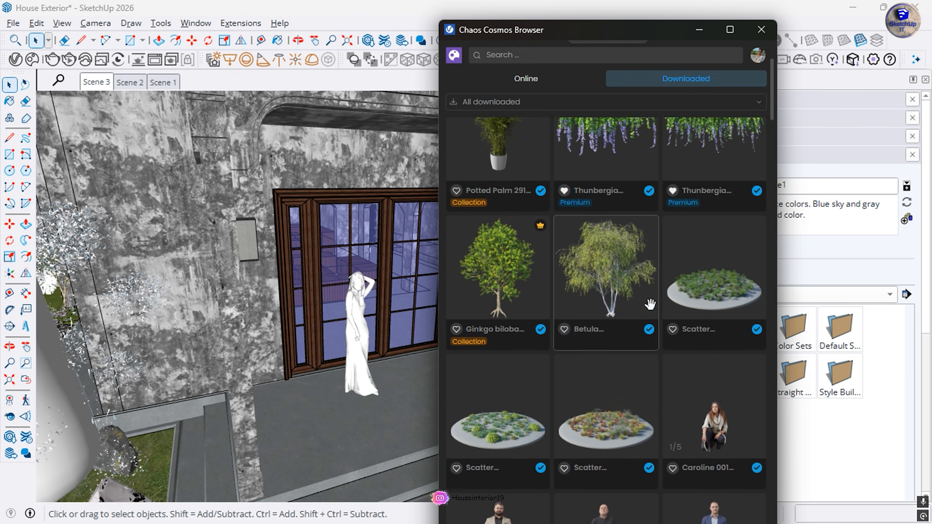
scroll(650, 304, "down", 3)
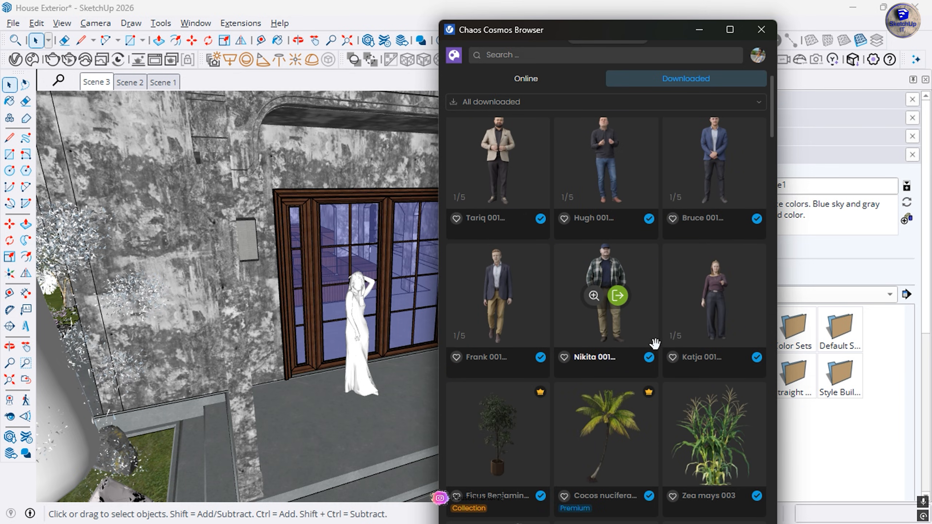
scroll(642, 337, "up", 2)
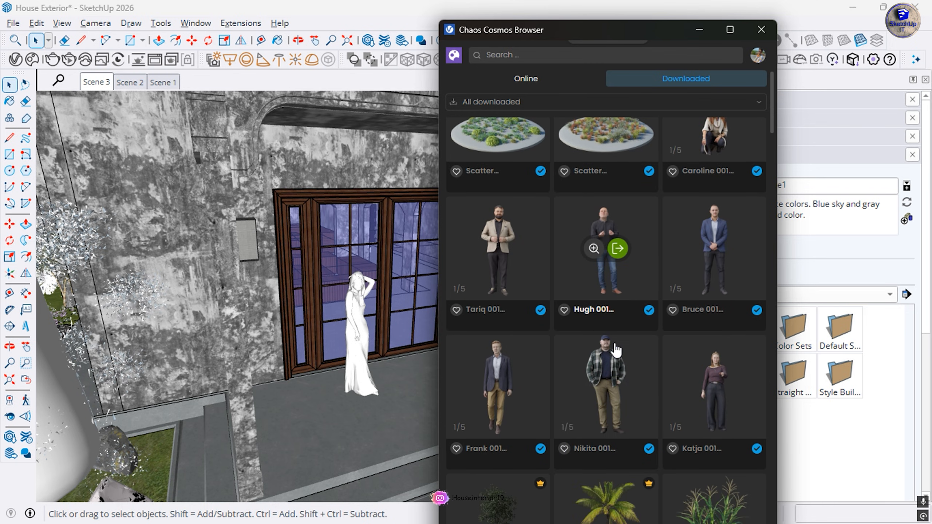
mouse_move(720, 269)
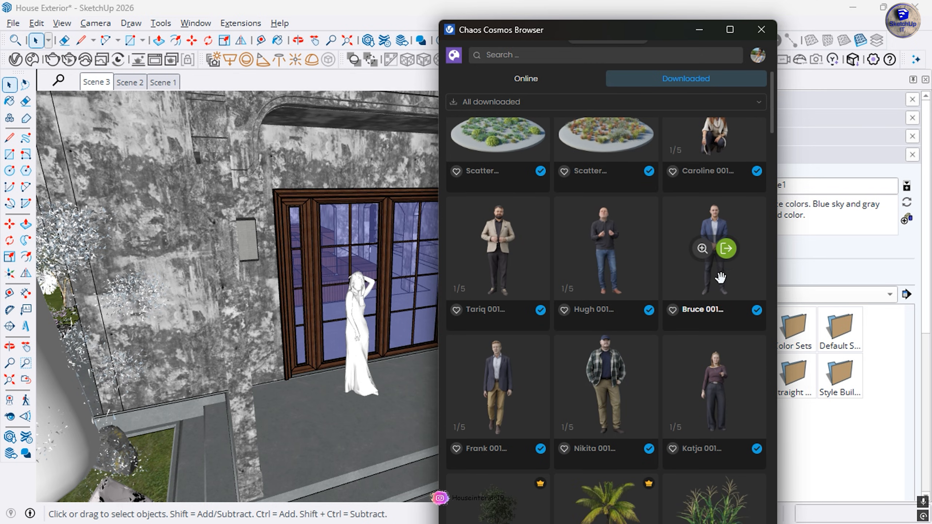
left_click(726, 388)
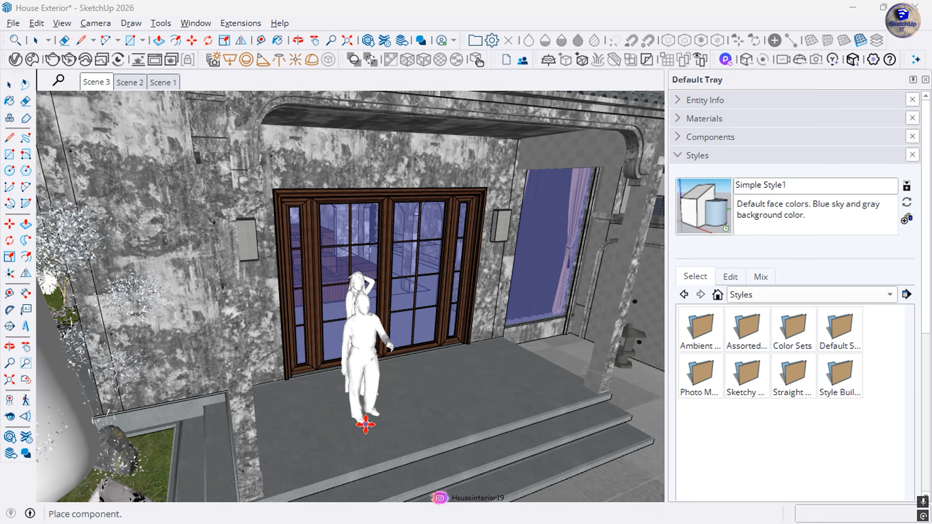
left_click(359, 423)
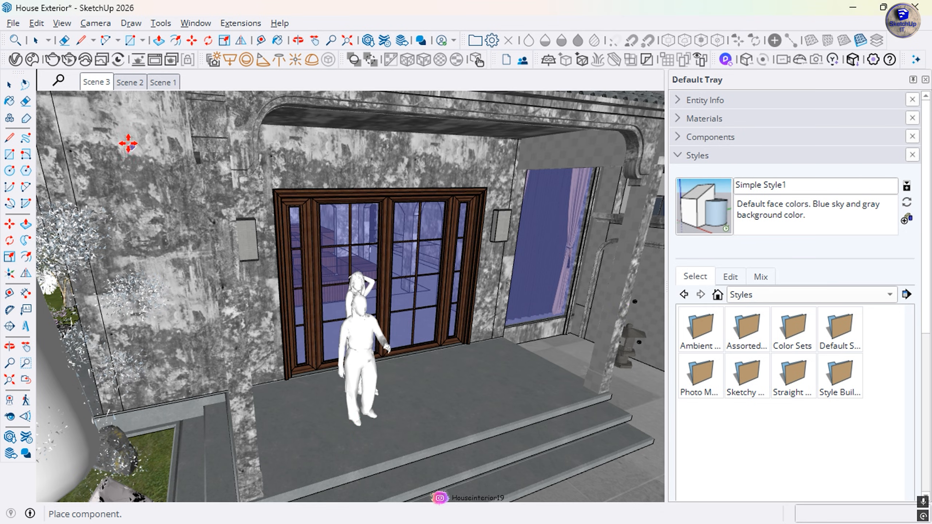
- Import Hugh 001 Standing, place it on the porch near the wall beside the other figures, and close the asset browser
left_click(32, 60)
mouse_move(718, 262)
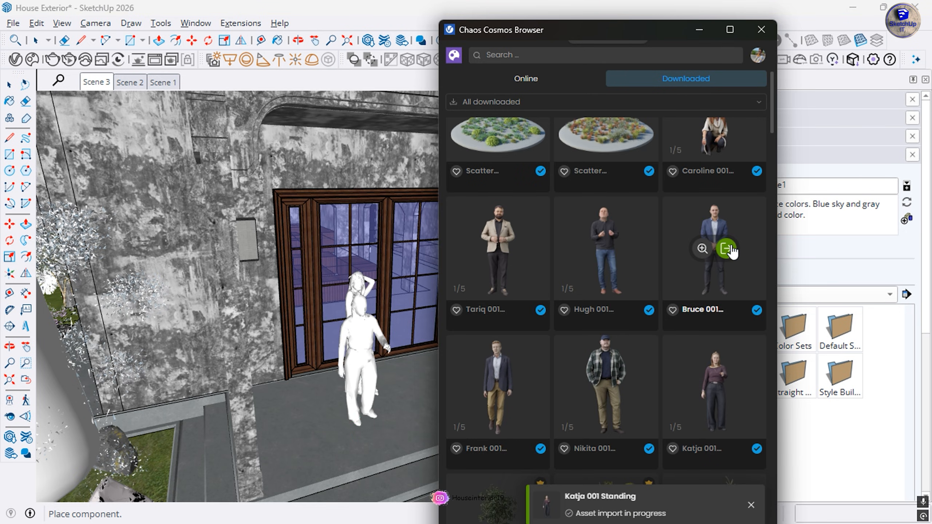
mouse_move(610, 254)
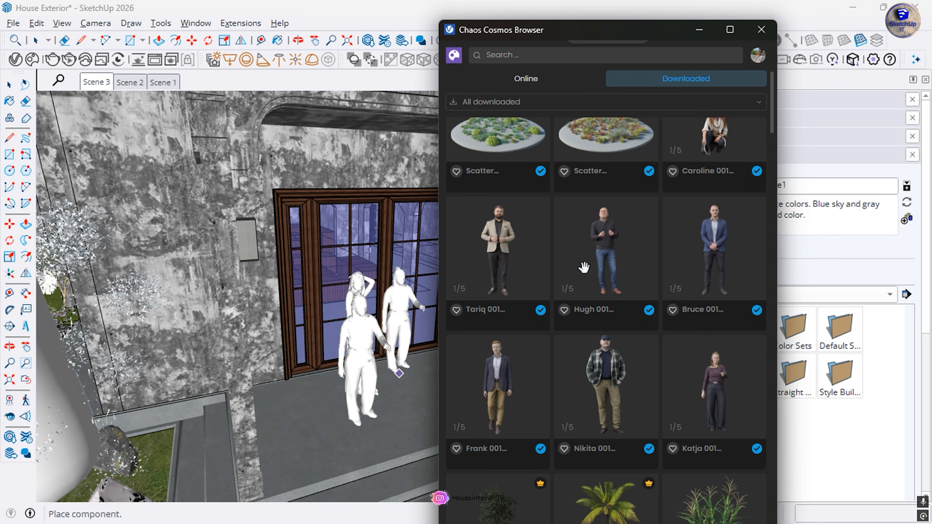
left_click(619, 254)
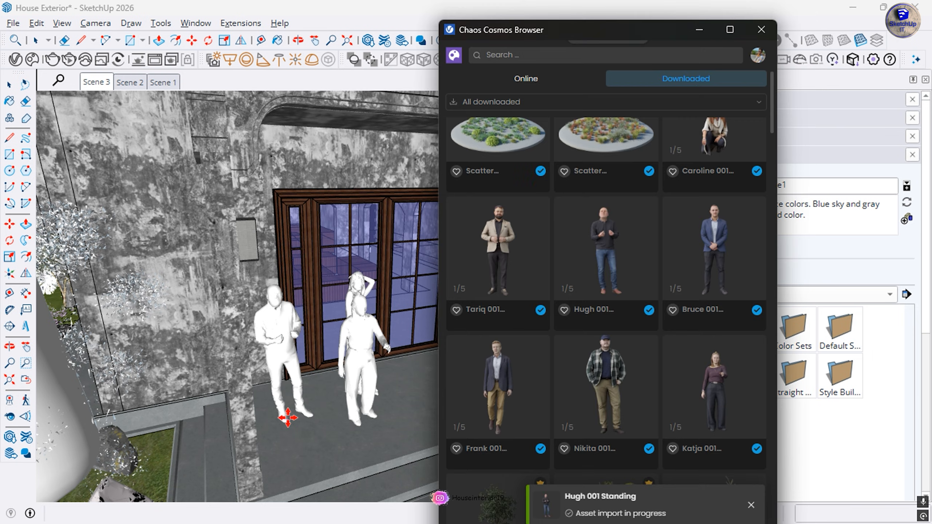
left_click(288, 417)
left_click(760, 29)
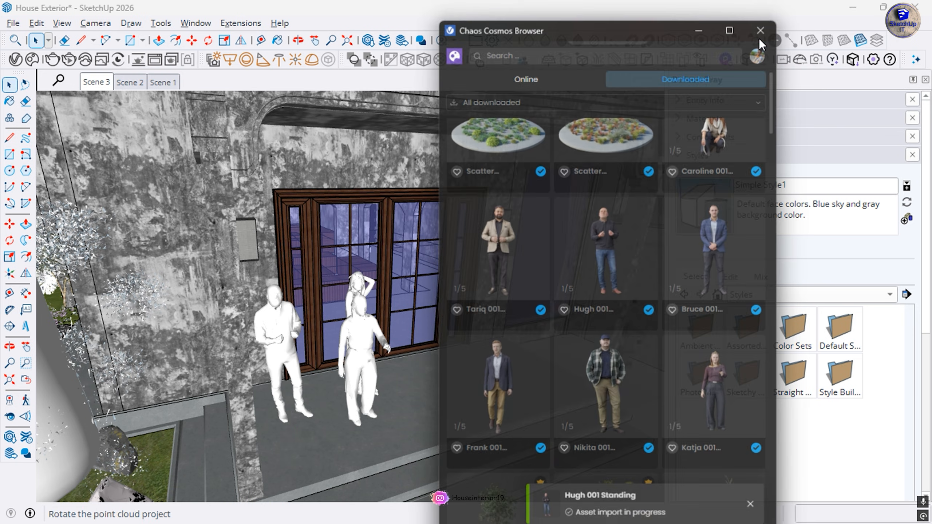
- Delete the Lin figure standing behind Katja and rotate the Katja figure about 56 degrees in place on the porch
left_click(361, 283)
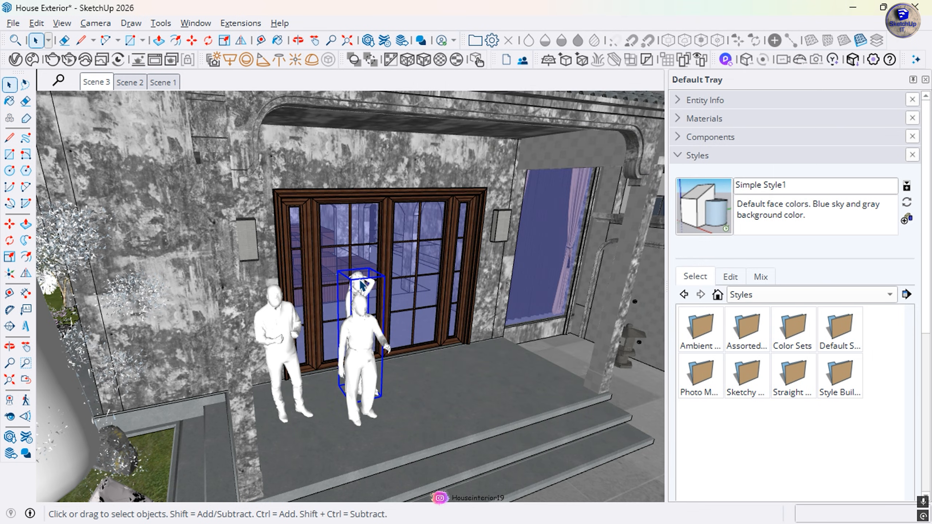
key("Delete")
middle_click_drag(361, 291, 348, 382)
scroll(337, 377, "down", 2)
scroll(341, 379, "up", 4)
left_click(358, 387)
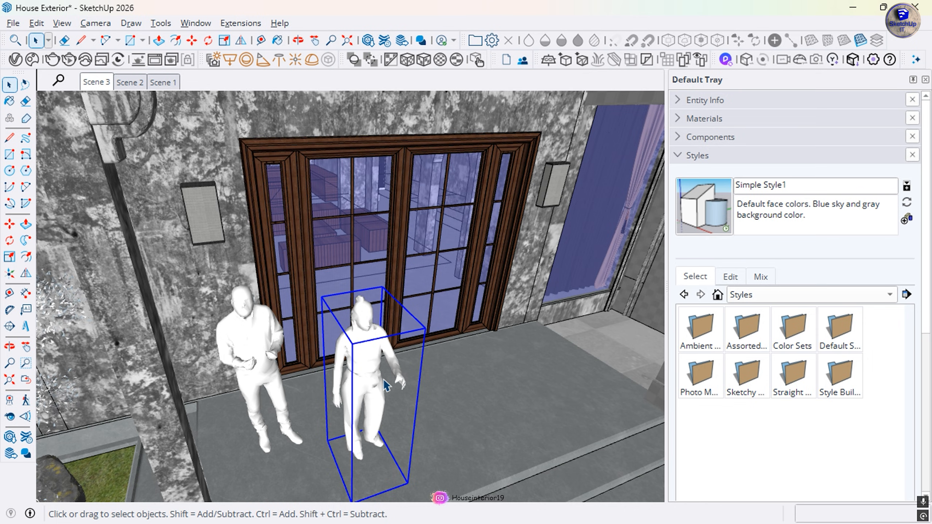
key("m")
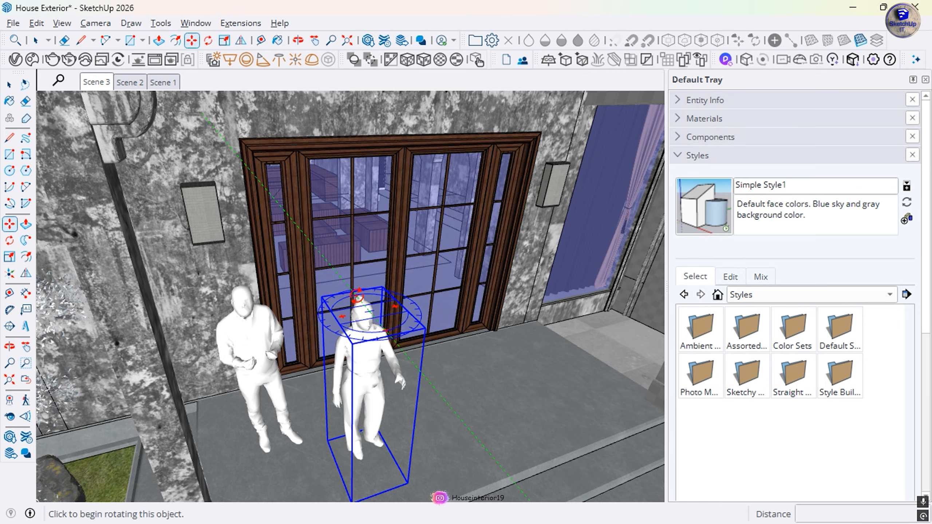
left_click(357, 296)
left_click(367, 297)
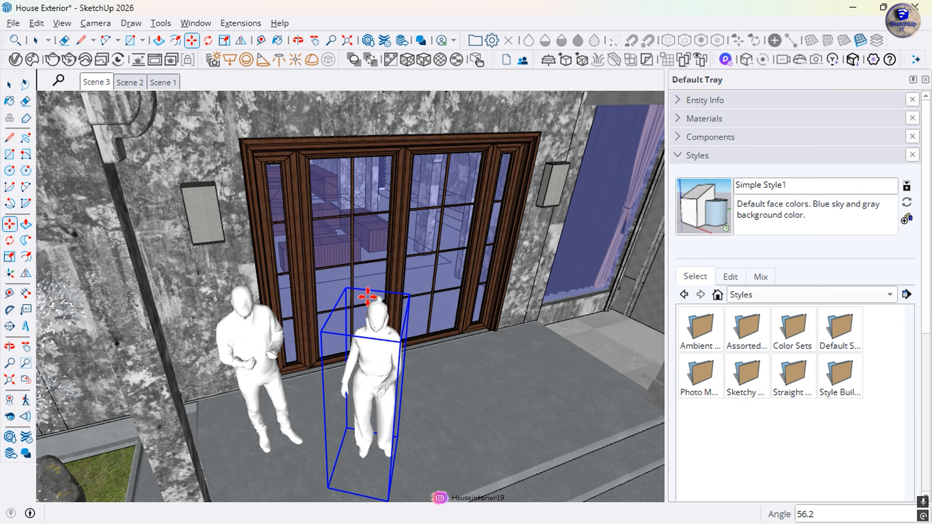
- Move the Hugh figure slightly forward from the wall on the porch floor, restore the Scene 3 view and clear the selection
key("space")
left_click(267, 361)
key("m")
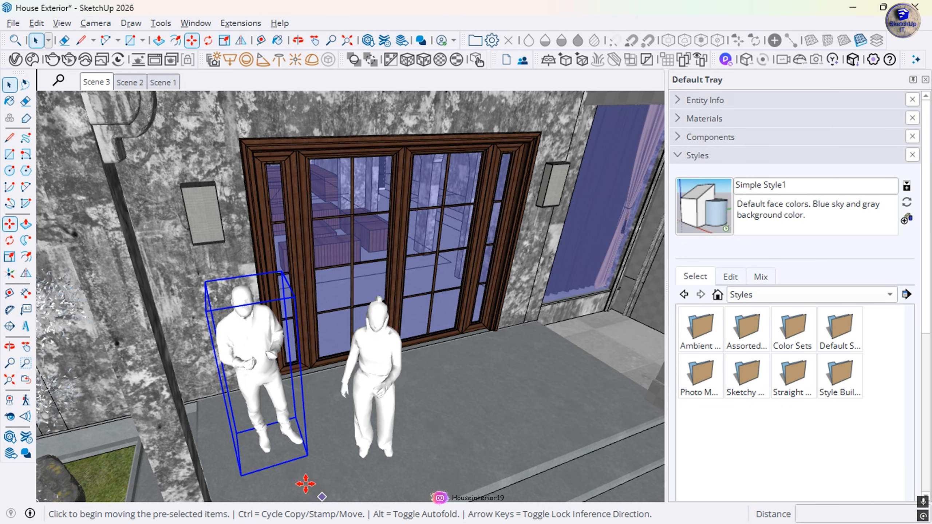
left_click(307, 457)
left_click(331, 475)
key("space")
left_click(93, 83)
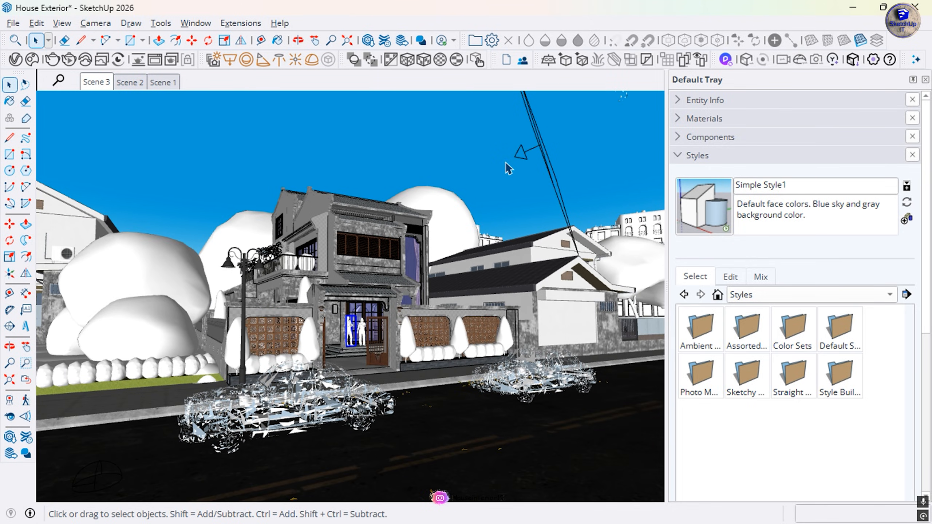
left_click(494, 154)
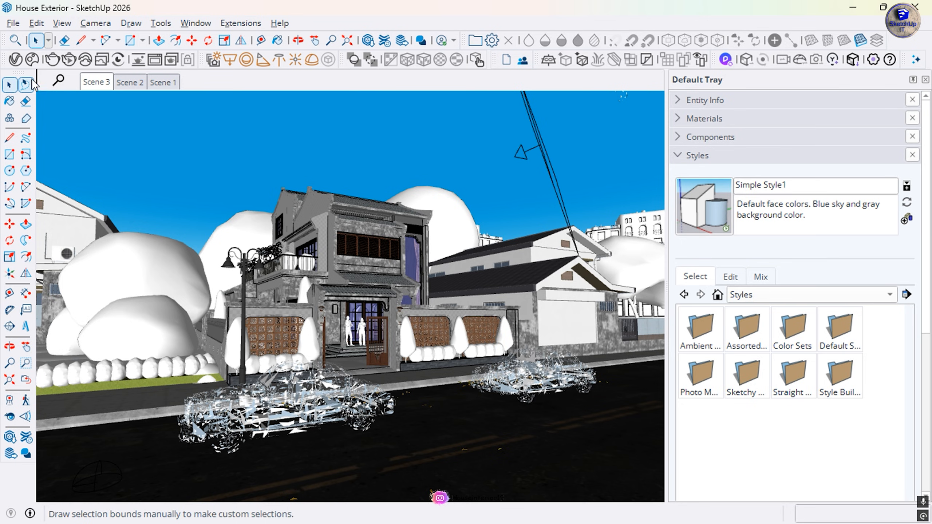
- Open the V-Ray render settings with the advanced parameters expanded and set the output image width to 6000 at the 16:9 ratio
left_click(16, 59)
left_click(419, 60)
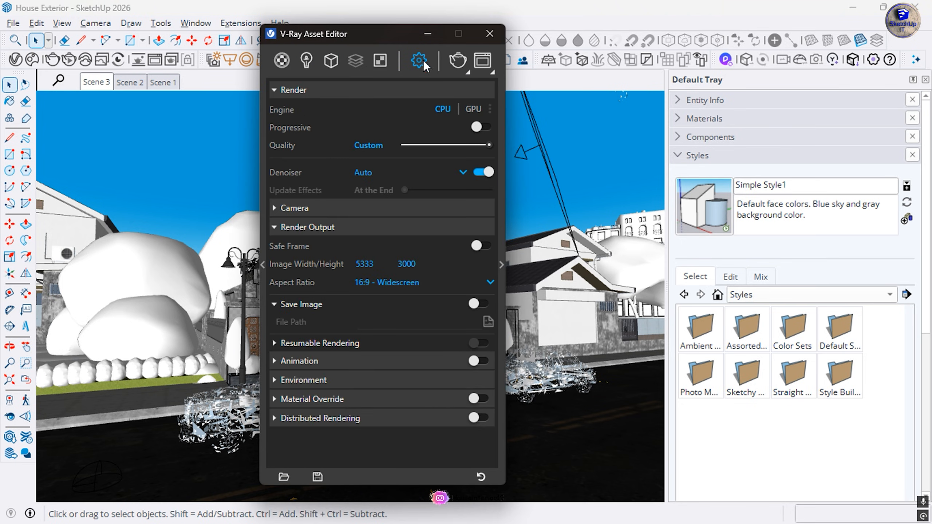
left_click_drag(379, 34, 152, 19)
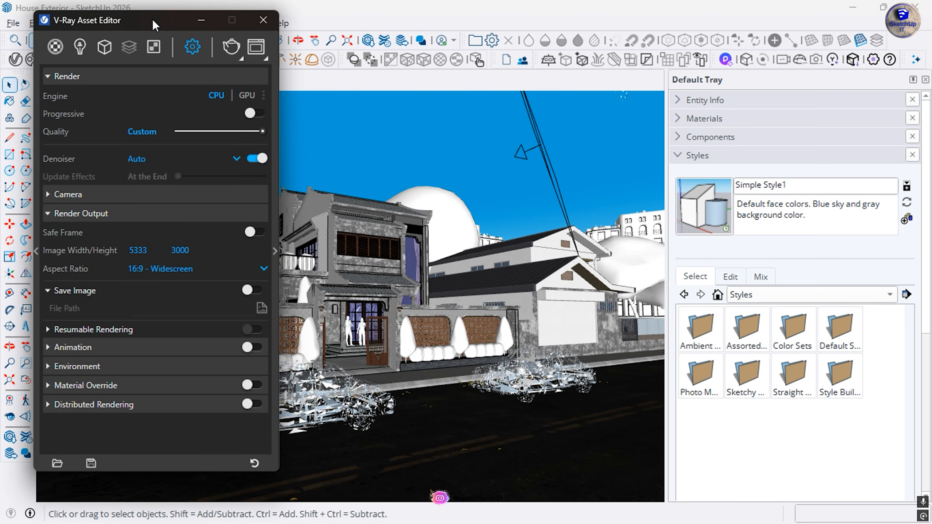
left_click(272, 310)
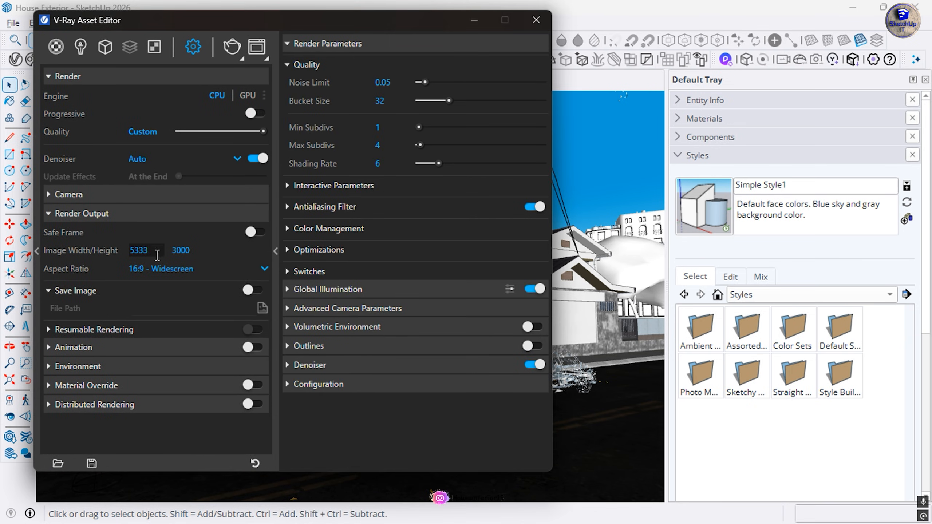
type("6000")
key("Return")
- Review the Resumable Rendering, Animation, Environment, Material Override and Distributed Rendering settings, including the distributed mode
left_click(118, 330)
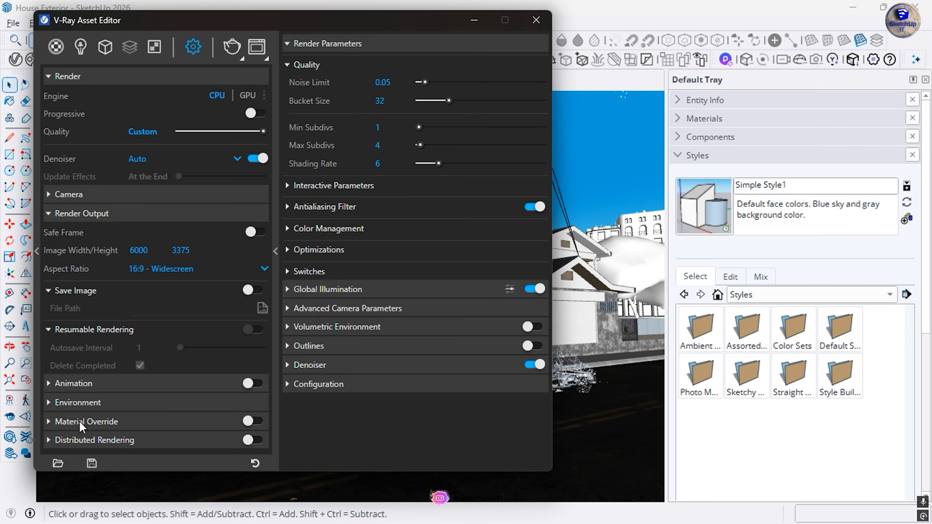
left_click(93, 381)
scroll(148, 378, "down", 2)
left_click(125, 403)
scroll(125, 403, "down", 3)
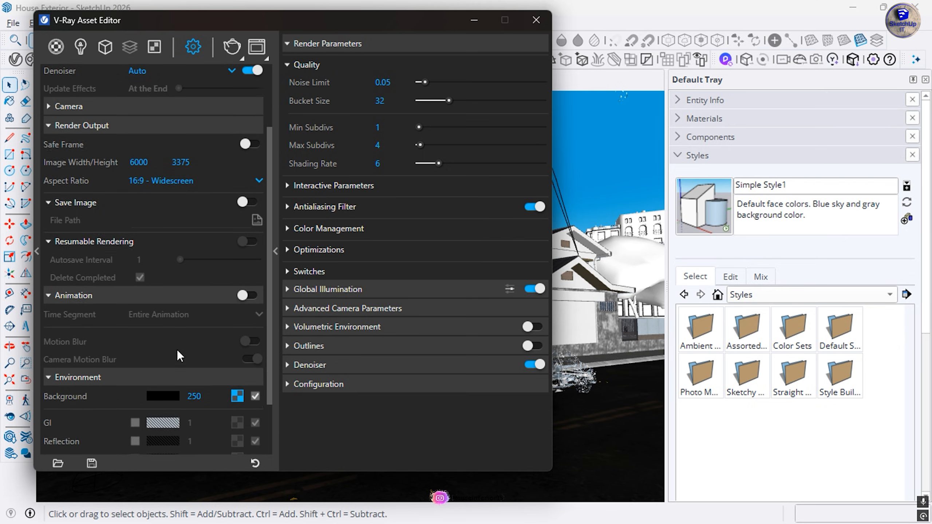
left_click(80, 427)
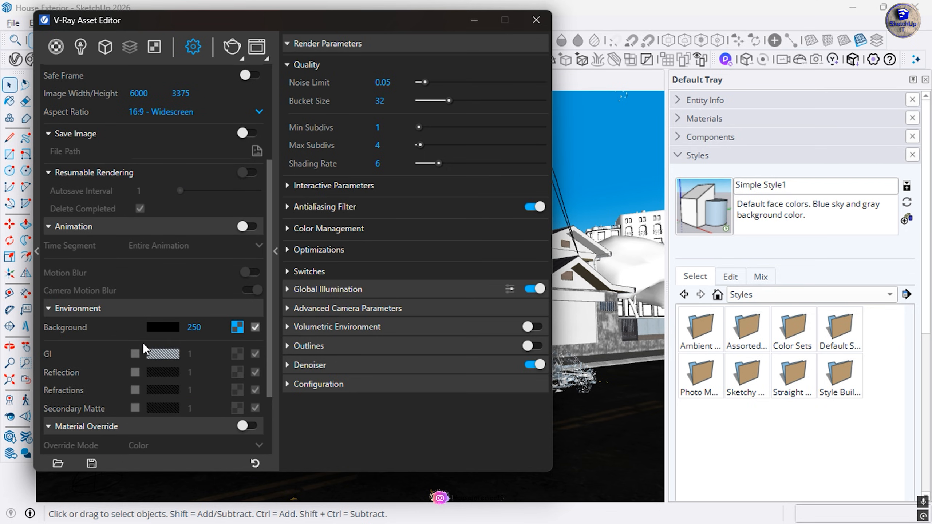
scroll(143, 343, "down", 3)
left_click(106, 442)
scroll(160, 370, "down", 3)
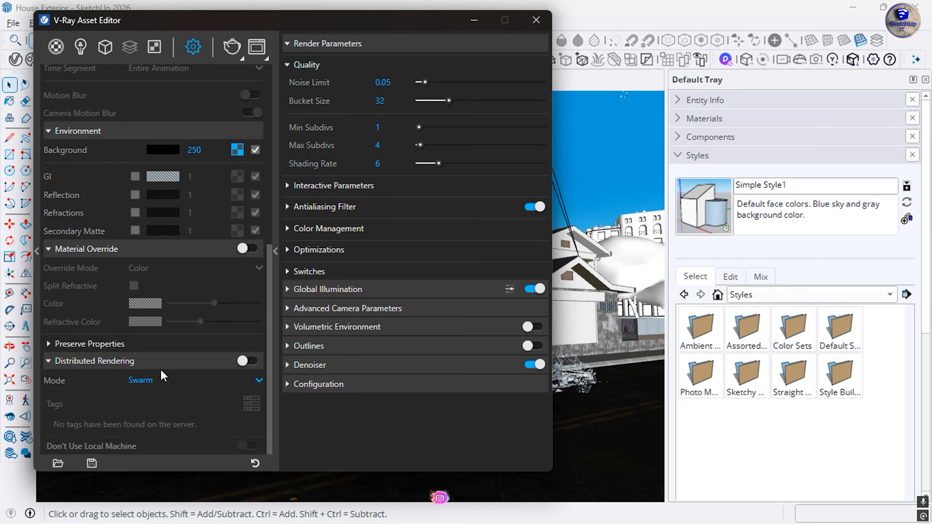
left_click(162, 380)
left_click(146, 416)
- Review the Interactive Parameters, Antialiasing Filter, Color Management and Optimizations settings, choosing sRGB for the RGB primaries
left_click(351, 187)
left_click(363, 224)
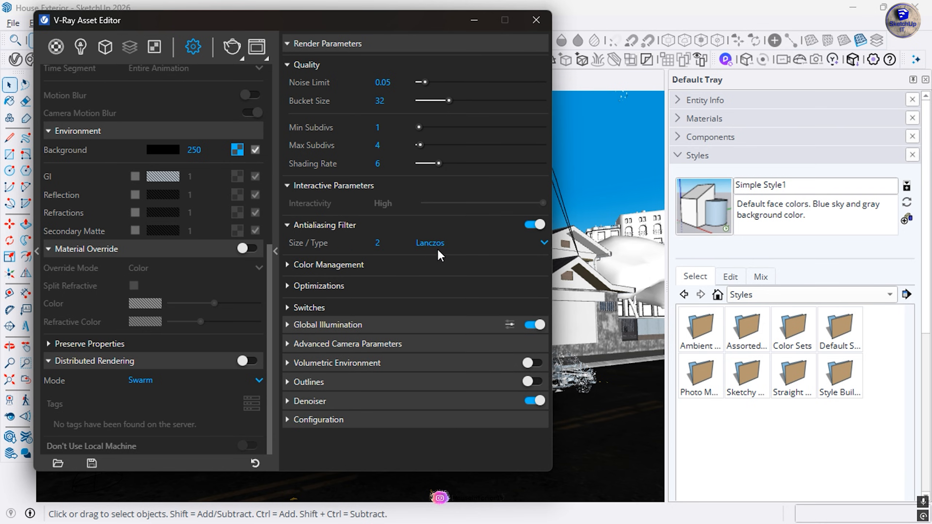
left_click(327, 265)
left_click(390, 283)
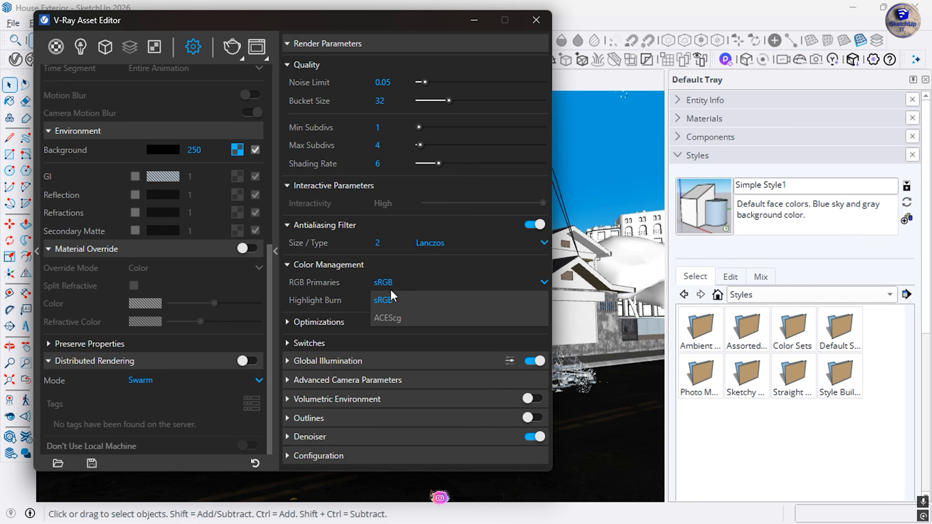
left_click(387, 299)
left_click(303, 321)
scroll(358, 300, "down", 5)
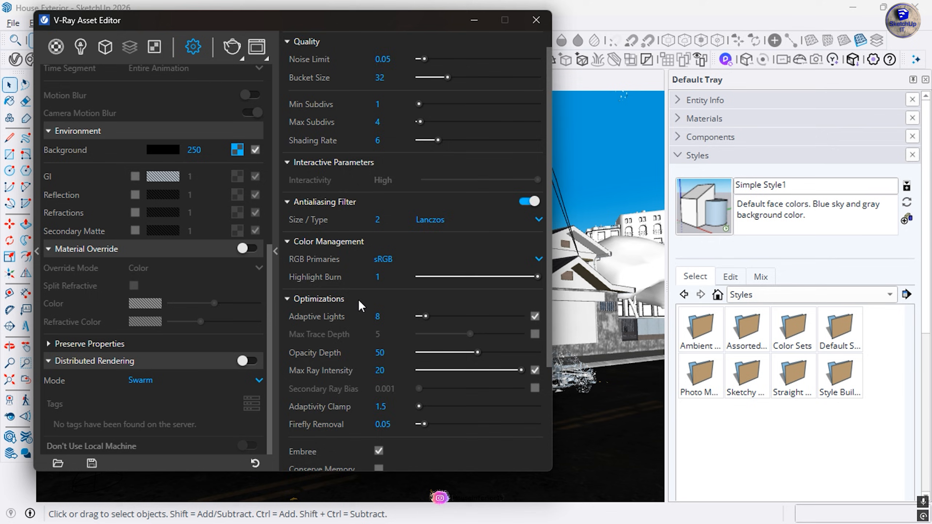
left_click(382, 175)
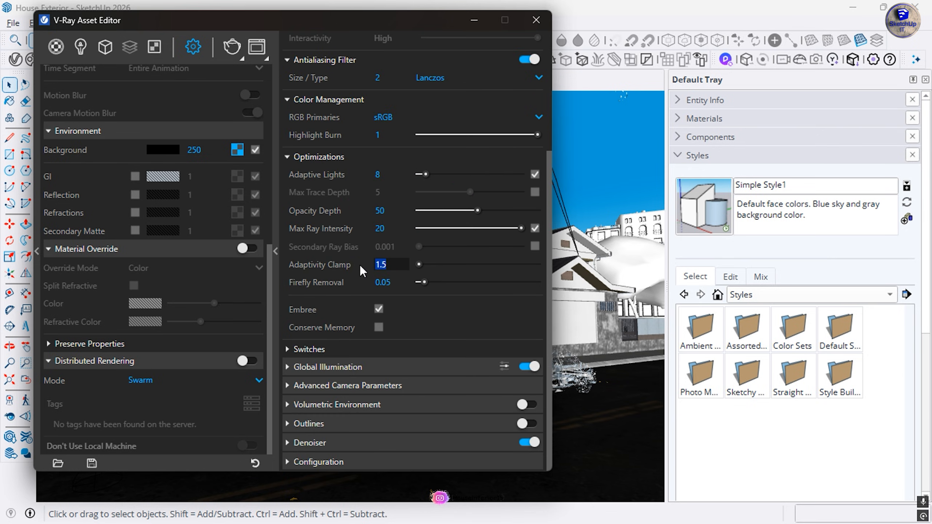
- Review the render Switches and Global Illumination settings, choosing Brute force for primary rays and Light cache for secondary rays
left_click(310, 349)
scroll(341, 284, "down", 2)
left_click(333, 367)
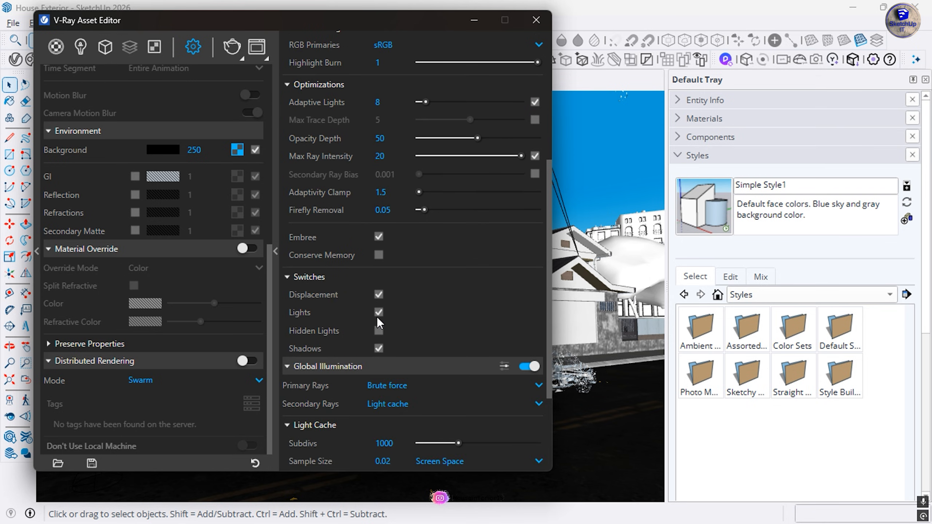
scroll(377, 317, "down", 4)
left_click(395, 253)
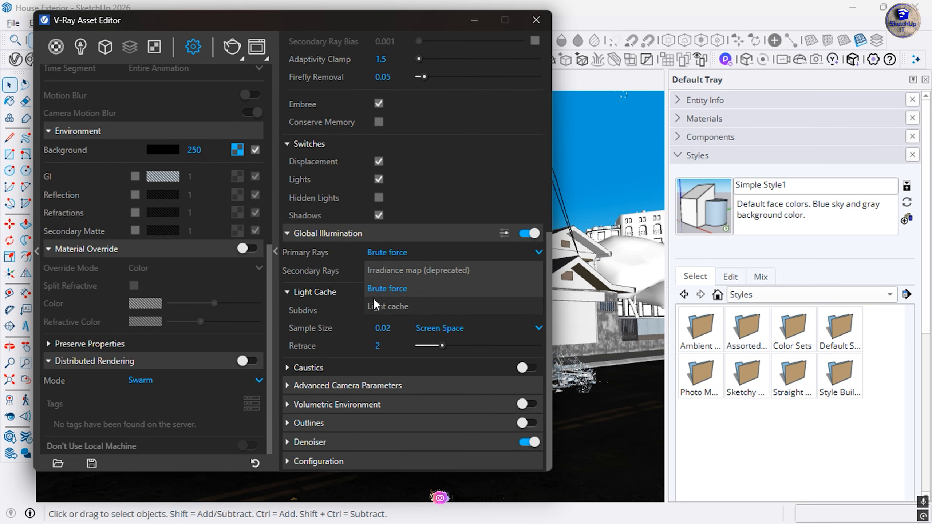
left_click(390, 290)
left_click(379, 273)
left_click(396, 320)
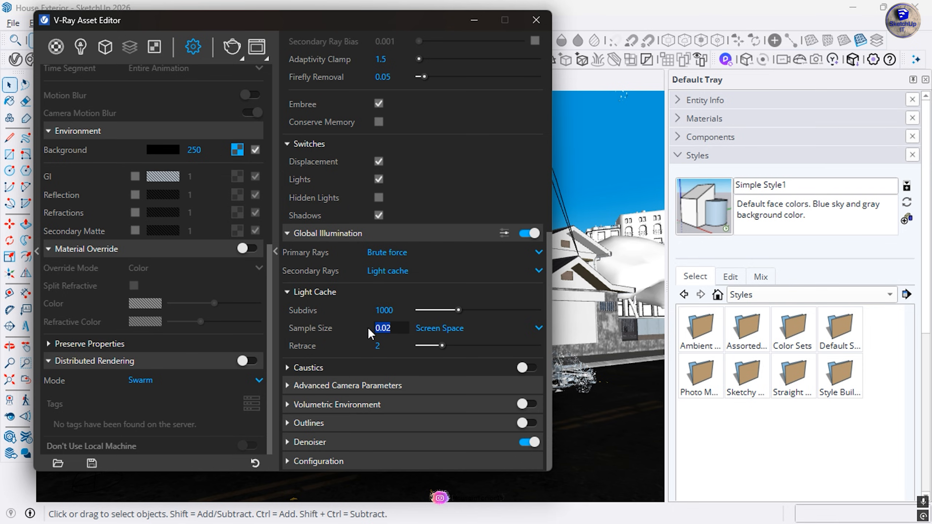
- Review the Advanced Camera Parameters, Camera Clipping, Bokeh, Volumetric Environment and Outlines settings
left_click(323, 384)
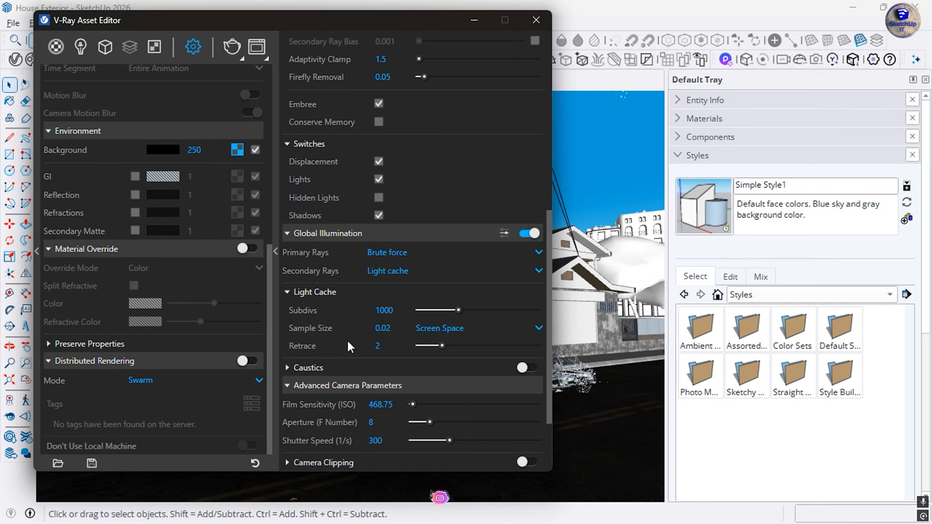
scroll(381, 335, "down", 3)
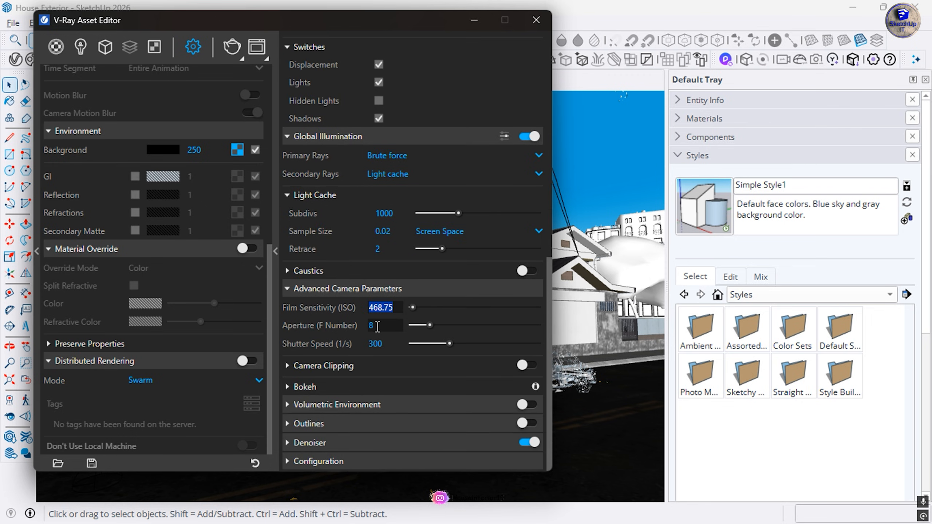
left_click(330, 367)
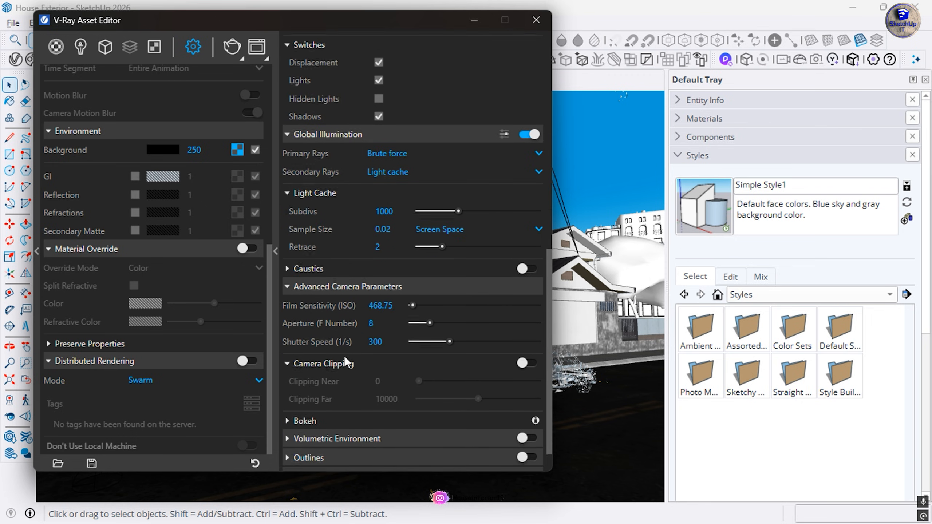
scroll(344, 356, "down", 1)
left_click(330, 386)
scroll(338, 378, "down", 2)
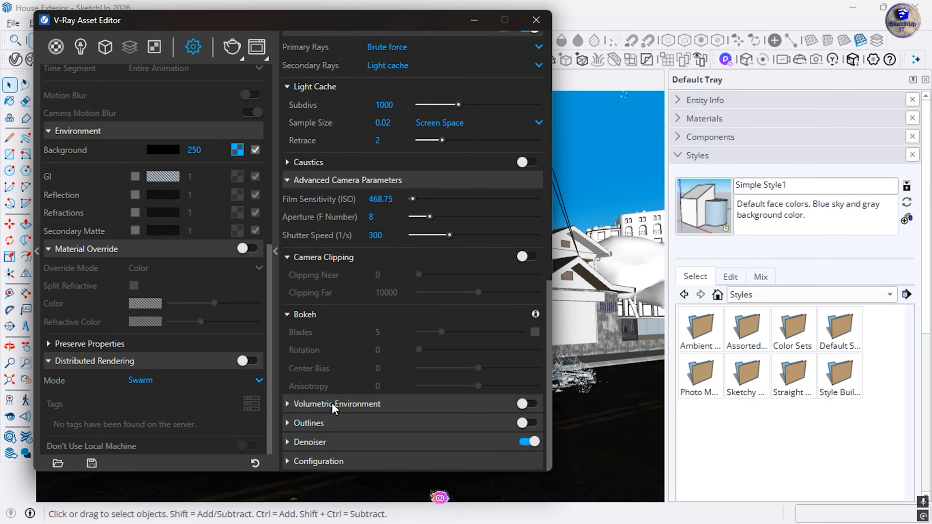
left_click(332, 403)
left_click(338, 422)
scroll(352, 357, "down", 6)
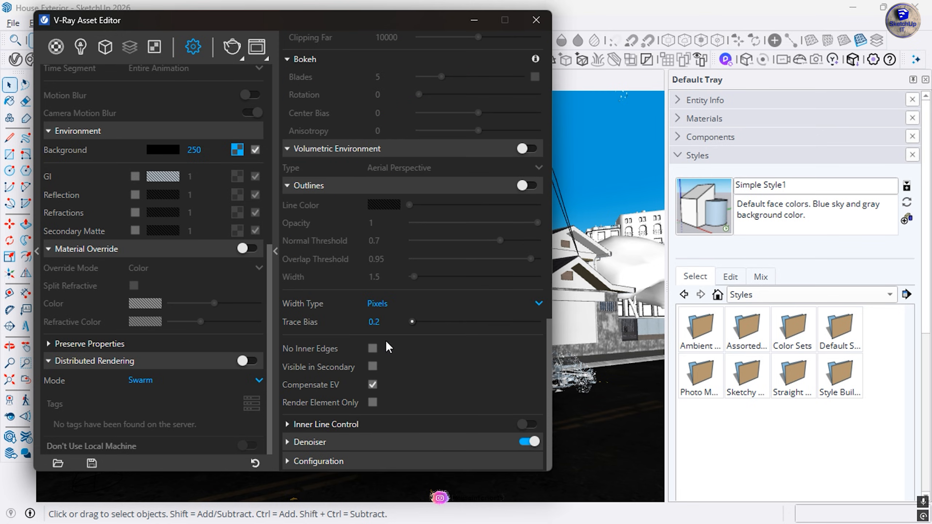
- Set the denoiser engine to V-Ray Denoiser and the interactive engine to NVIDIA AI Denoiser, and close the render settings
left_click(327, 443)
scroll(438, 402, "down", 1)
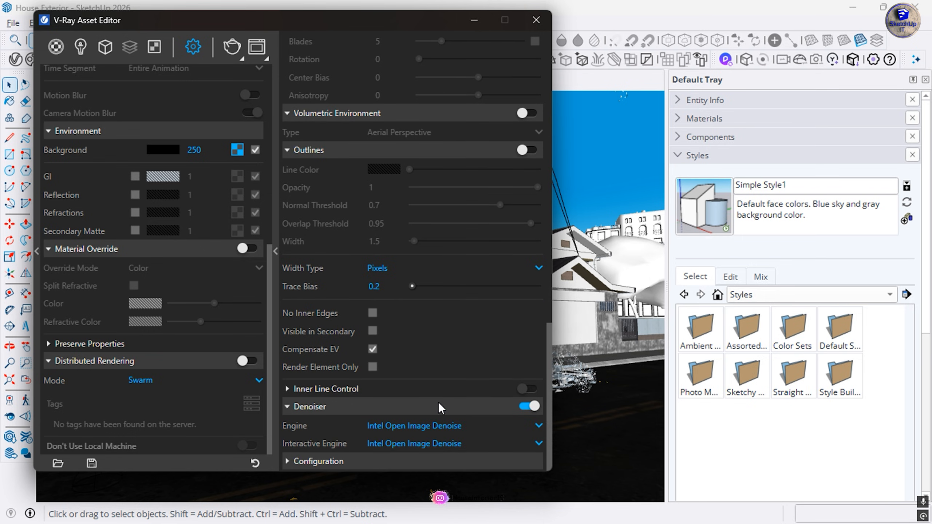
left_click(416, 426)
left_click(411, 375)
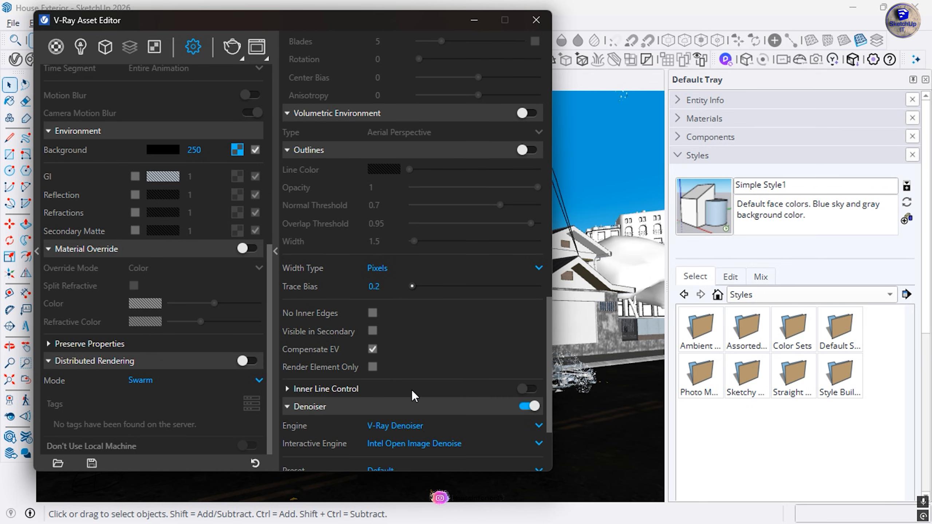
left_click(420, 444)
left_click(422, 409)
left_click(413, 443)
left_click(413, 407)
scroll(438, 398, "down", 3)
left_click(379, 348)
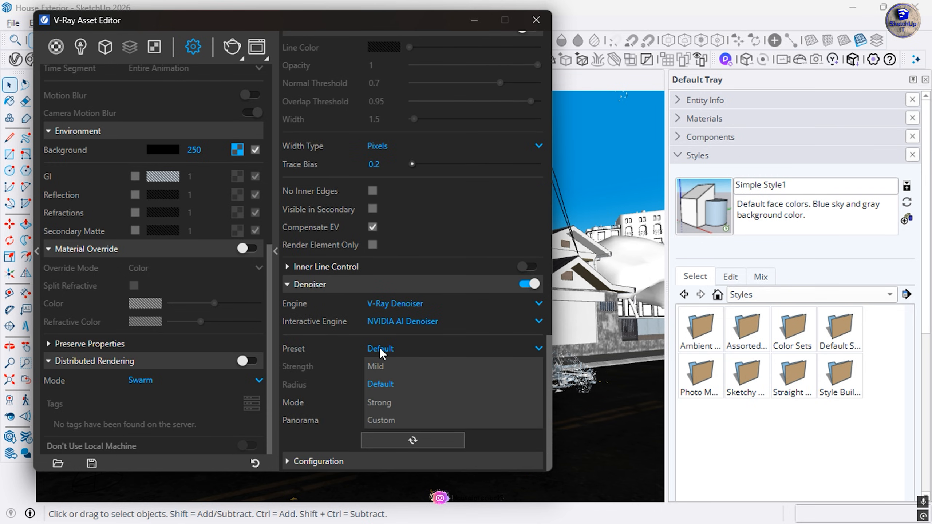
left_click(379, 347)
left_click(299, 288)
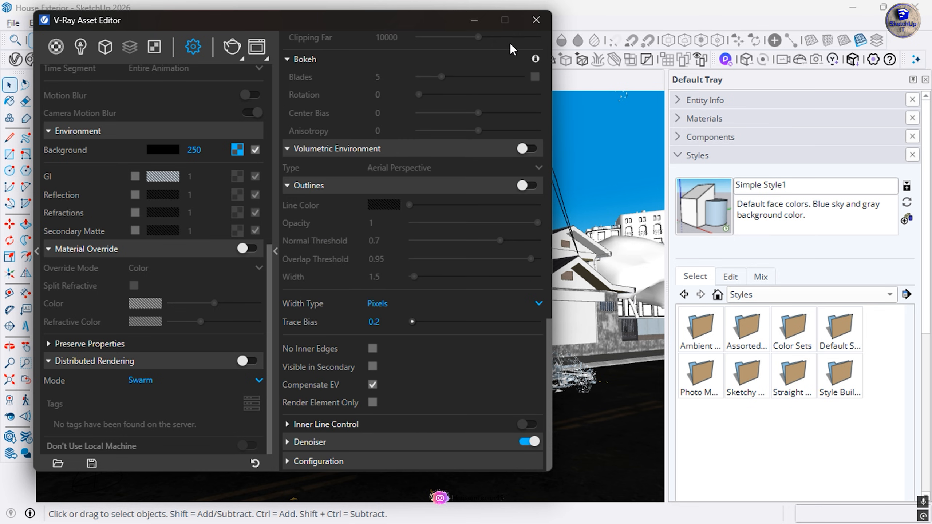
left_click(532, 14)
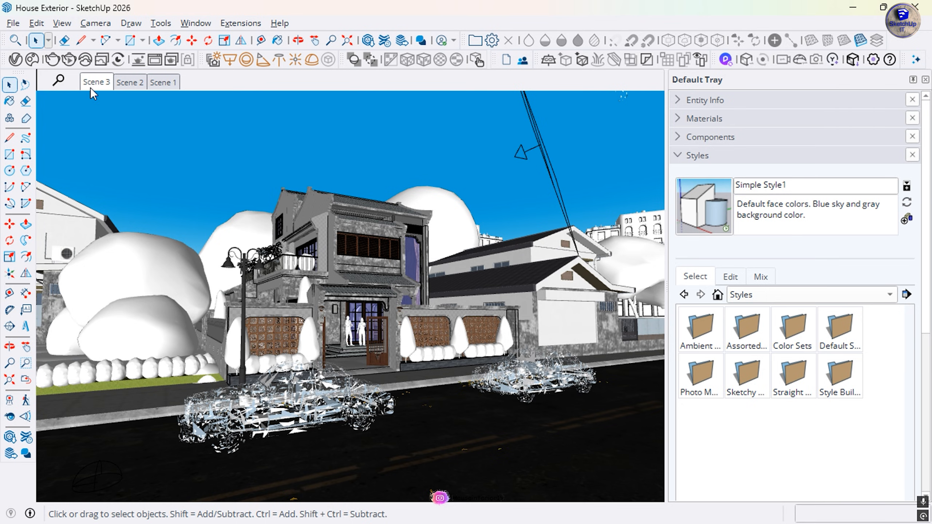
- Reopen the V-Ray render settings beside the model view and open the option for loading saved render settings
left_click(15, 59)
left_click_drag(311, 27, 678, 79)
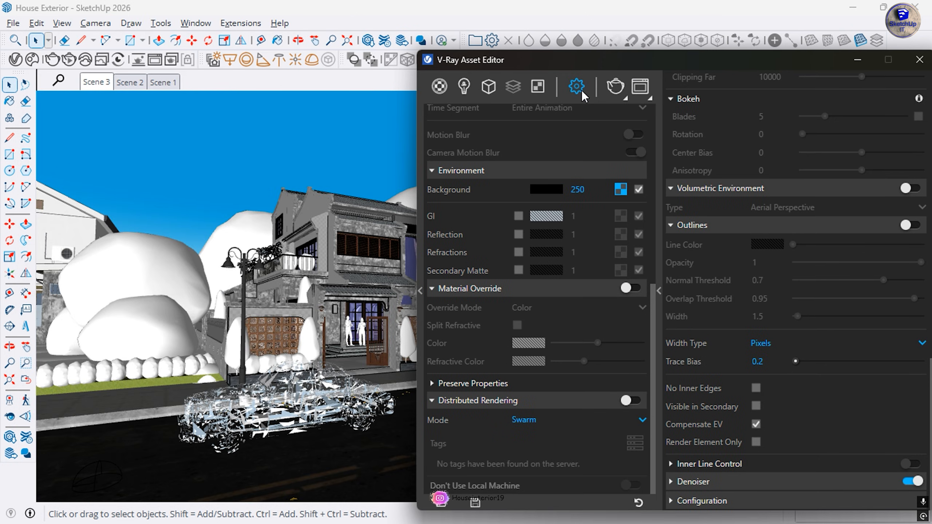
left_click(440, 503)
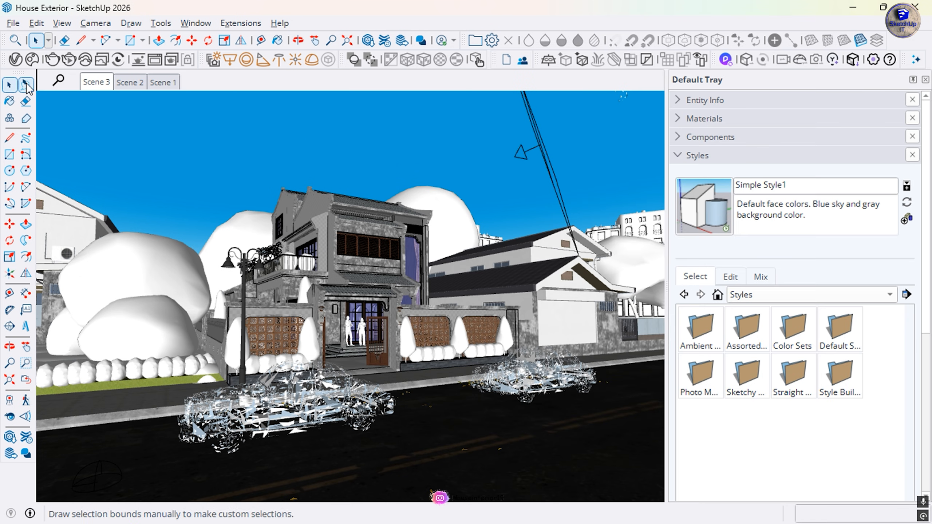
- Start the V-Ray render of the Scene 3 view and inspect the two figures at the entrance up close
left_click(52, 59)
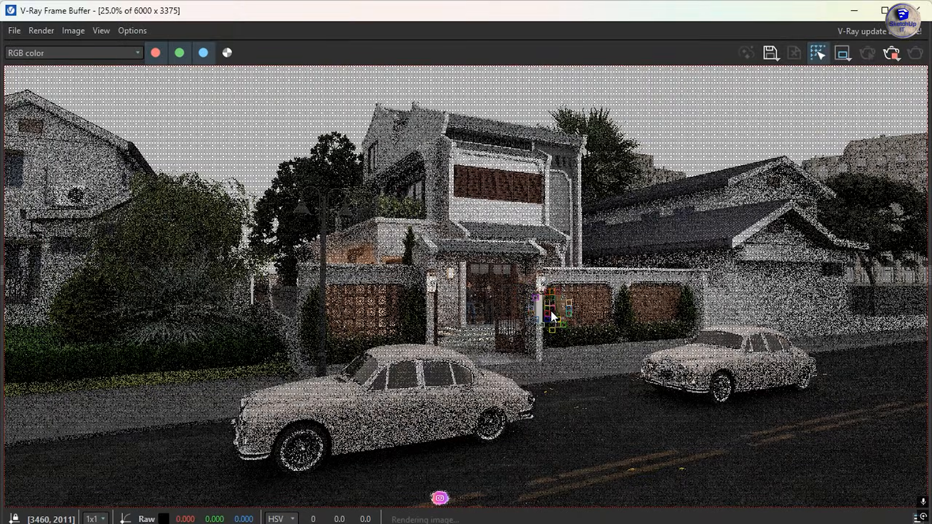
scroll(482, 303, "up", 3)
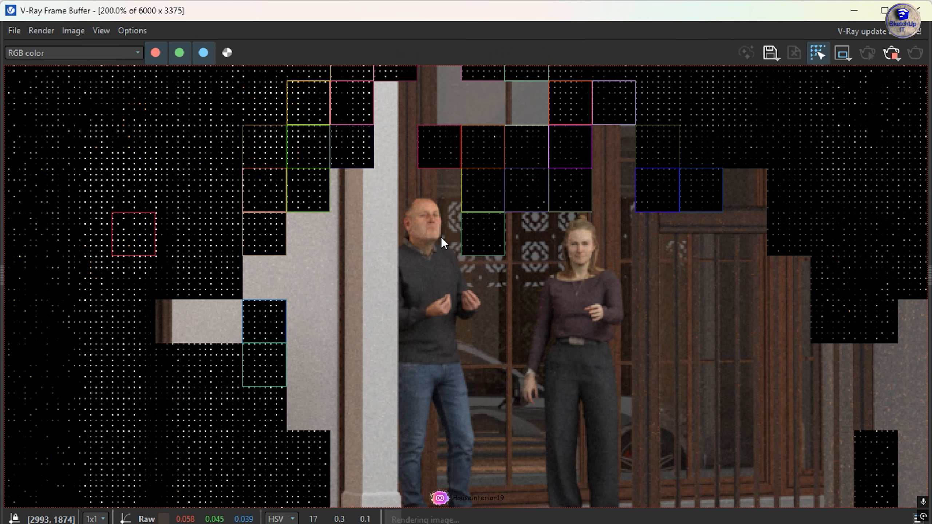
- Check the render progress across the whole street view and around the parked car in the foreground
scroll(456, 292, "down", 4)
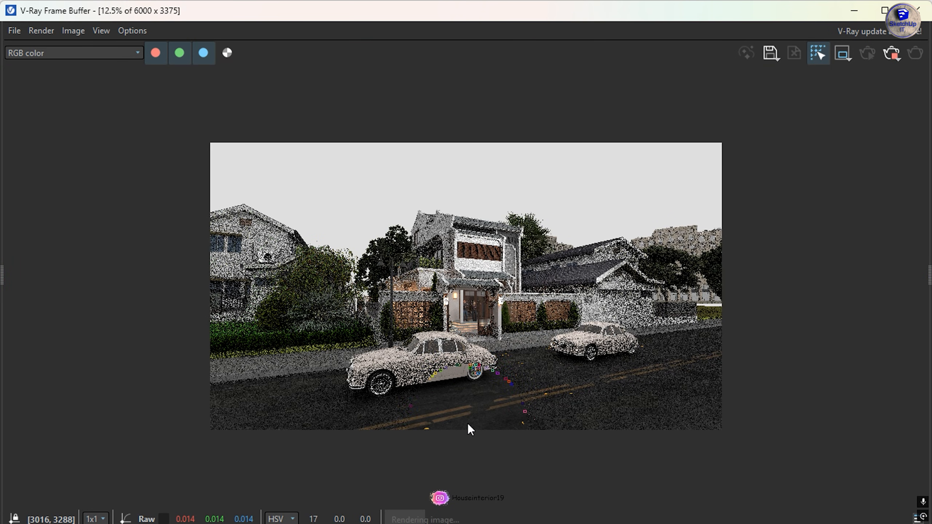
scroll(468, 423, "up", 1)
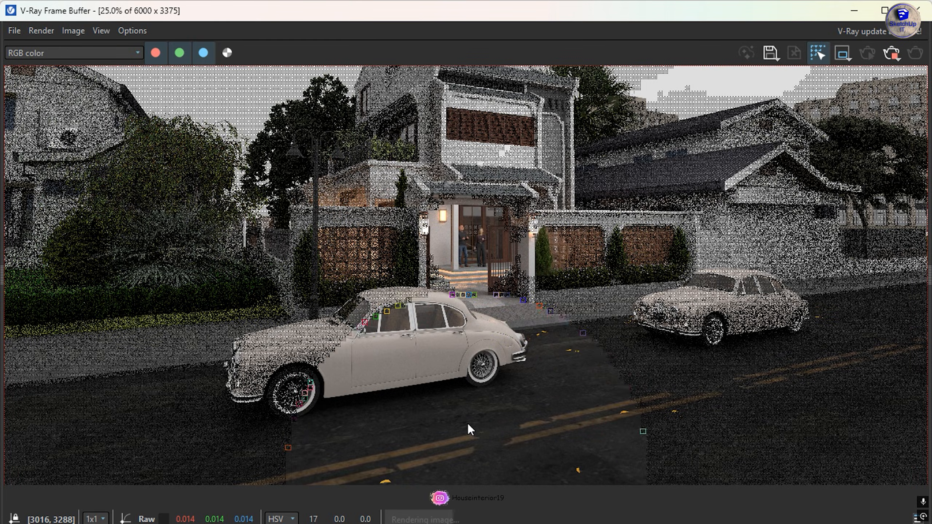
scroll(467, 424, "down", 1)
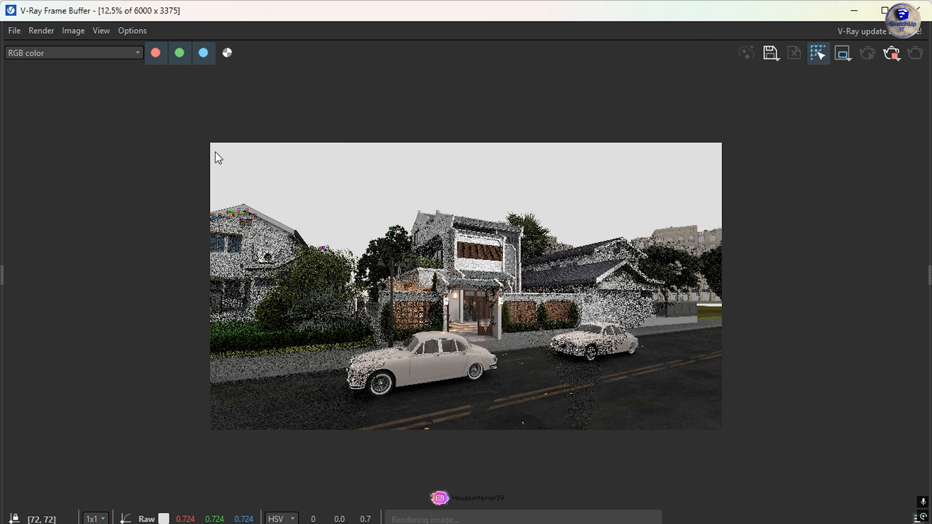
scroll(216, 434, "up", 1)
scroll(345, 455, "up", 2)
scroll(354, 444, "down", 2)
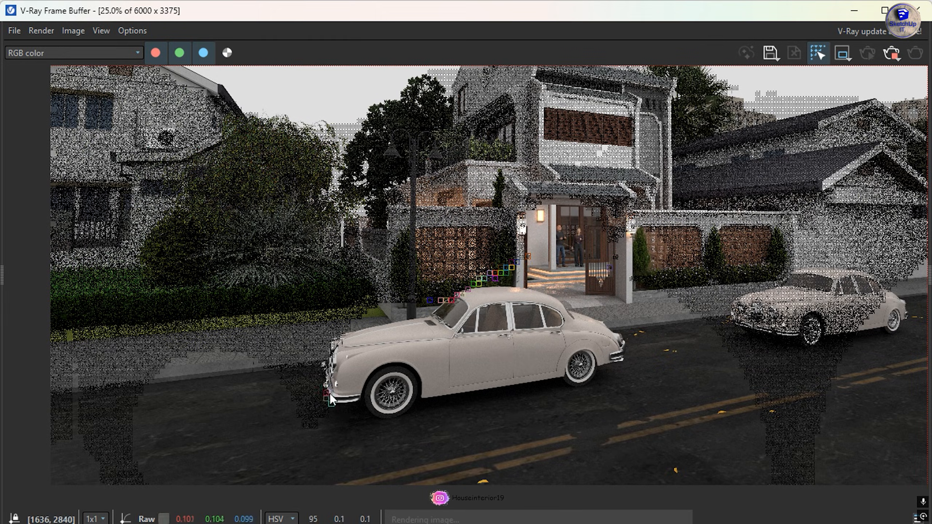
scroll(109, 304, "up", 2)
scroll(182, 371, "down", 2)
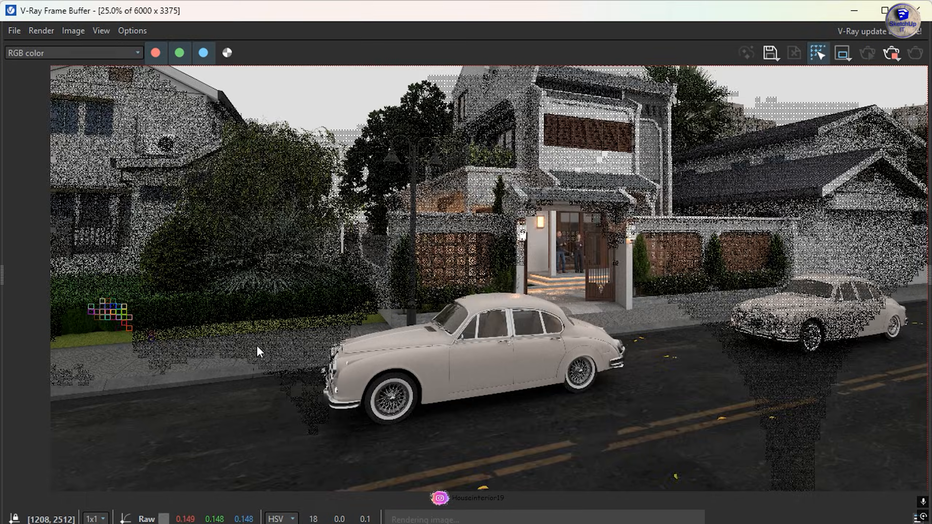
- Examine the second car, the neighbouring house's roof and the trees and apartment building behind it in the render
scroll(782, 356, "up", 1)
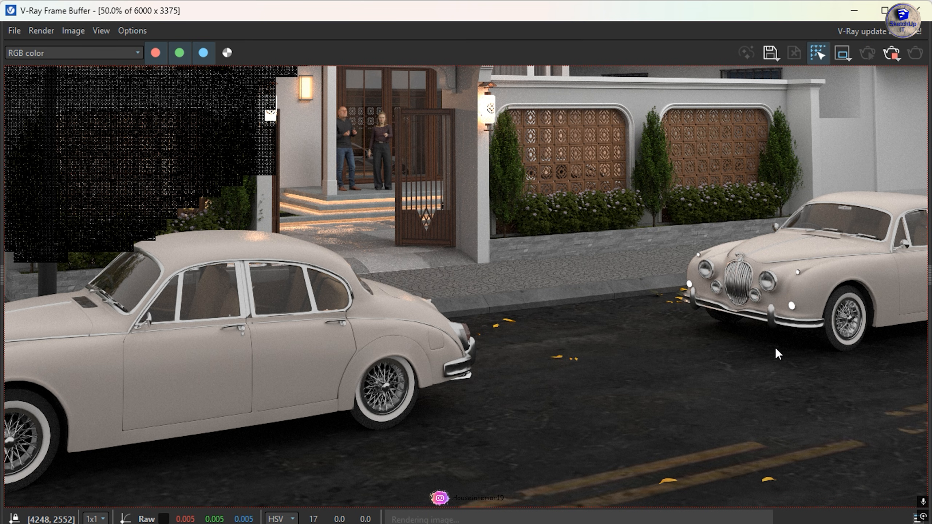
scroll(729, 349, "down", 2)
scroll(782, 323, "up", 2)
scroll(778, 337, "down", 1)
scroll(859, 294, "up", 1)
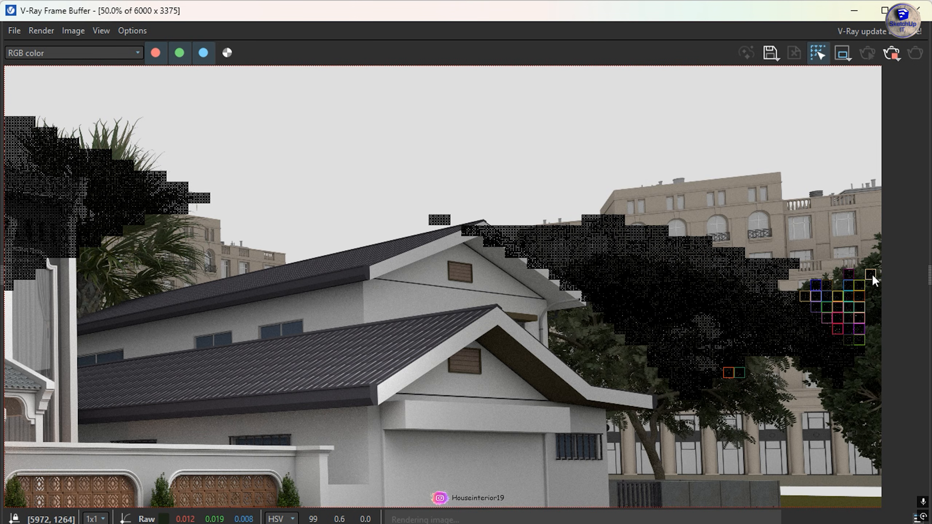
scroll(840, 298, "up", 1)
scroll(797, 352, "down", 1)
scroll(780, 369, "up", 1)
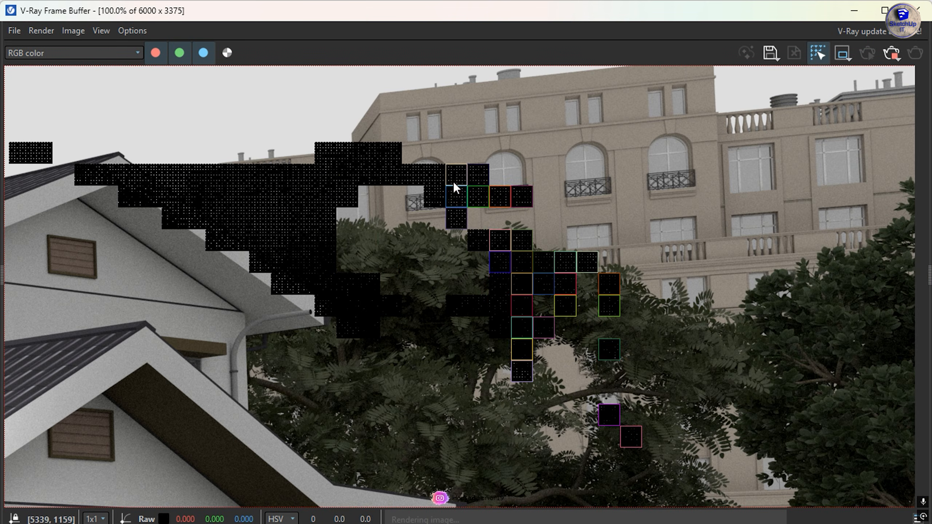
scroll(560, 293, "down", 2)
scroll(738, 360, "up", 2)
- Inspect the street lamp, planted balcony and upper facade of the main house in the ongoing render
middle_click_drag(154, 468, 775, 166)
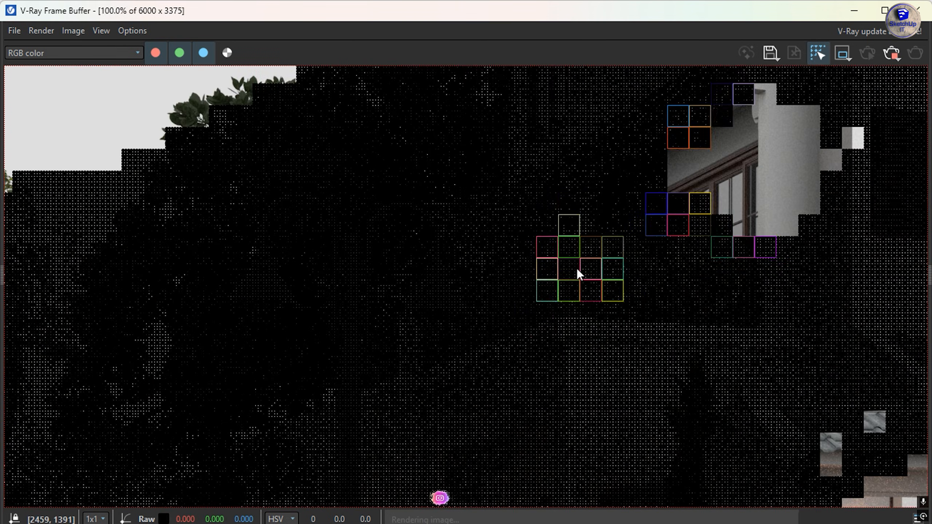
middle_click_drag(400, 152, 443, 178)
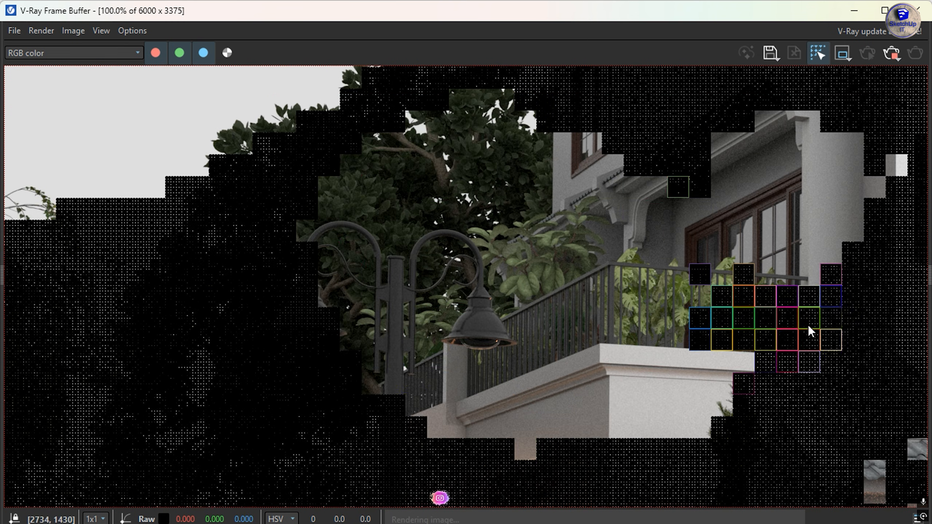
middle_click_drag(811, 322, 695, 155)
middle_click_drag(784, 346, 548, 458)
scroll(548, 457, "down", 1)
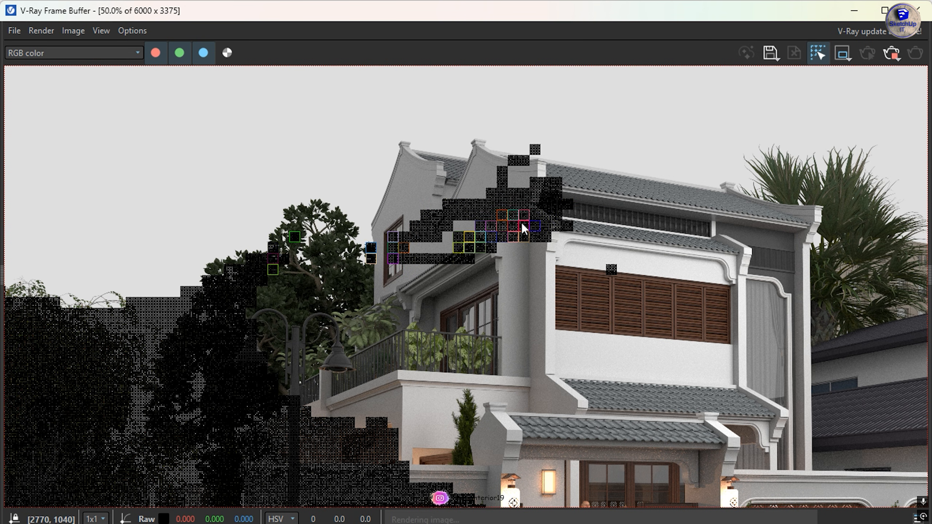
middle_click_drag(484, 453, 645, 210)
middle_click_drag(364, 389, 383, 457)
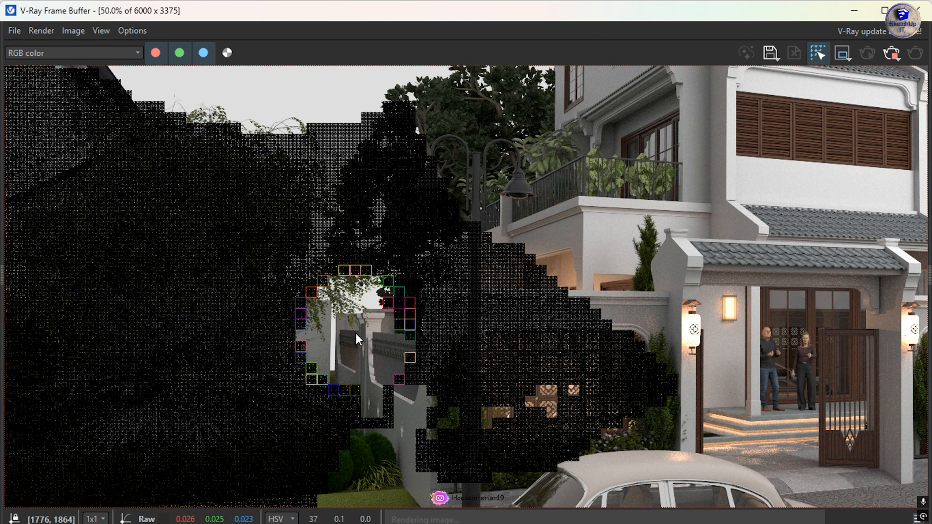
- Inspect the garden hedge, fan palm, lawn strip and sidewalk beside the main house in the ongoing render
scroll(355, 334, "up", 1)
middle_click_drag(355, 334, 414, 78)
scroll(334, 282, "down", 2)
scroll(169, 350, "up", 2)
middle_click_drag(169, 350, 236, 371)
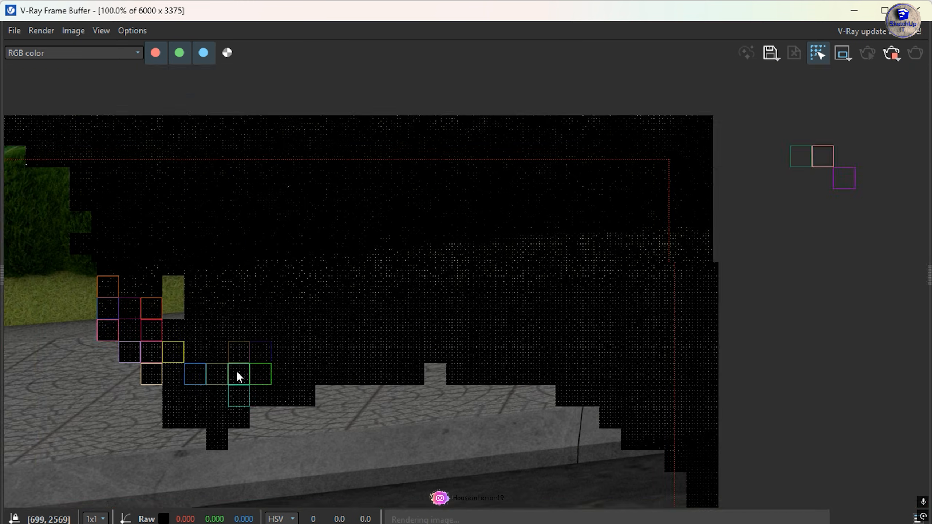
scroll(451, 319, "down", 1)
scroll(420, 235, "up", 1)
scroll(452, 271, "down", 1)
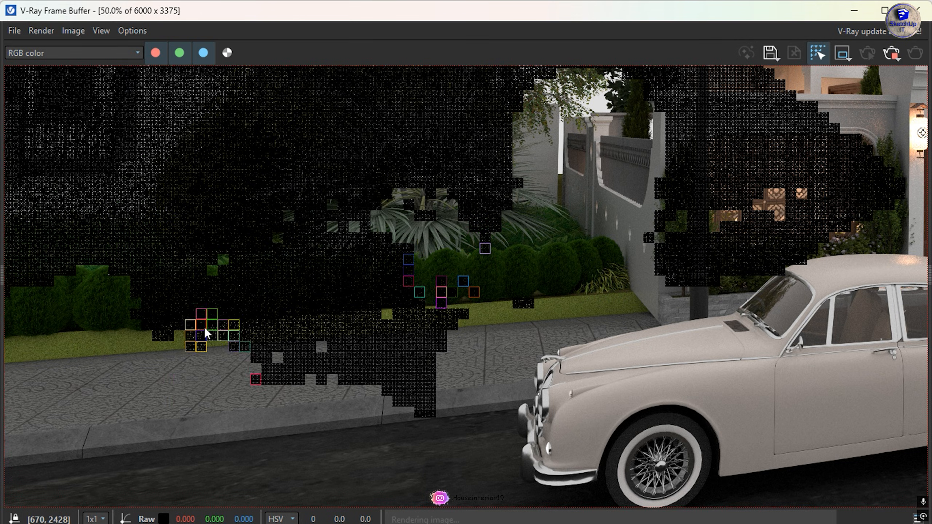
scroll(244, 277, "up", 1)
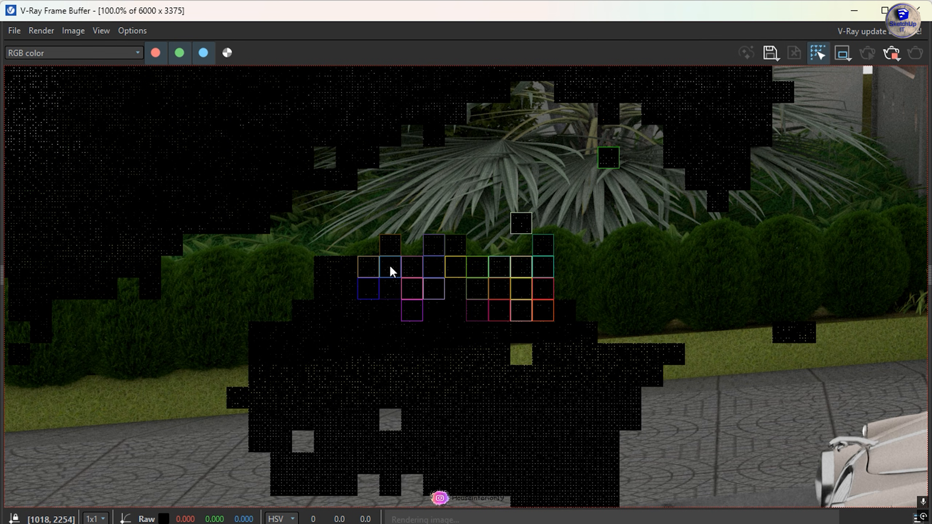
middle_click_drag(323, 318, 338, 192)
middle_click_drag(517, 193, 274, 355)
scroll(275, 355, "down", 1)
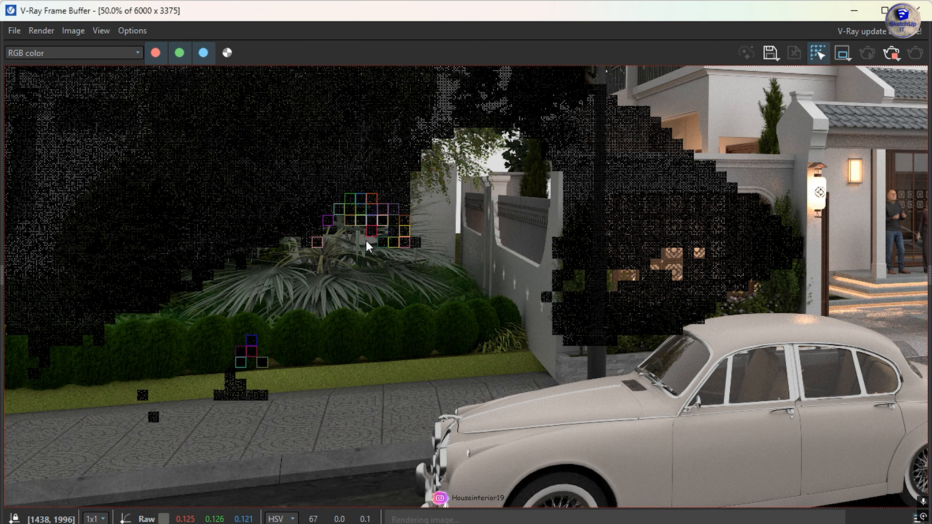
- Examine the illuminated lattice wall panel and surrounding planting beside the entrance, and check the overall render
middle_click_drag(546, 85, 402, 200)
scroll(402, 200, "down", 1)
scroll(520, 405, "up", 1)
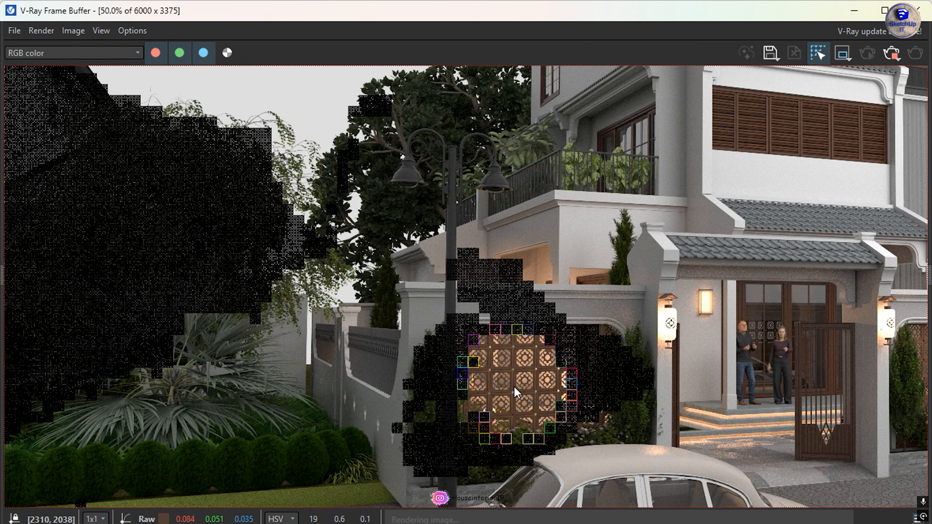
scroll(514, 387, "up", 1)
scroll(513, 370, "down", 1)
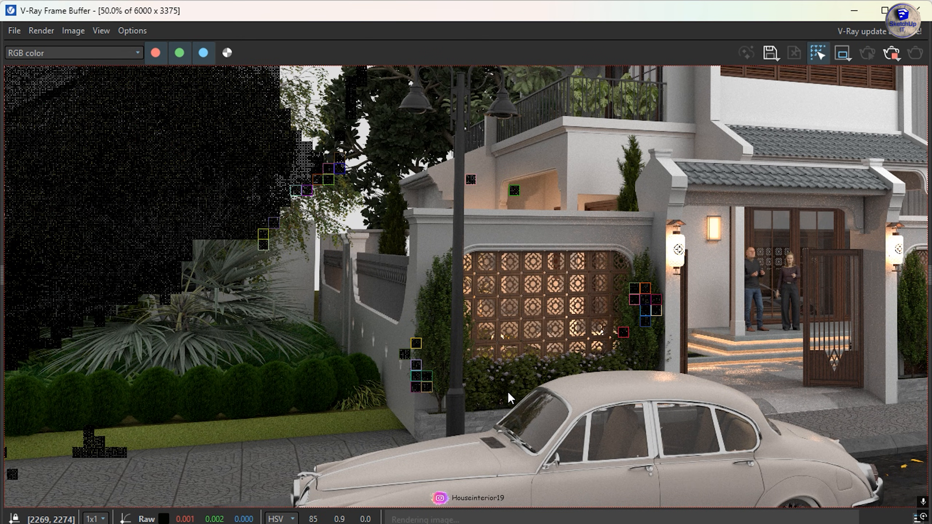
middle_click_drag(455, 219, 514, 280)
scroll(514, 280, "down", 1)
middle_click_drag(210, 253, 108, 330)
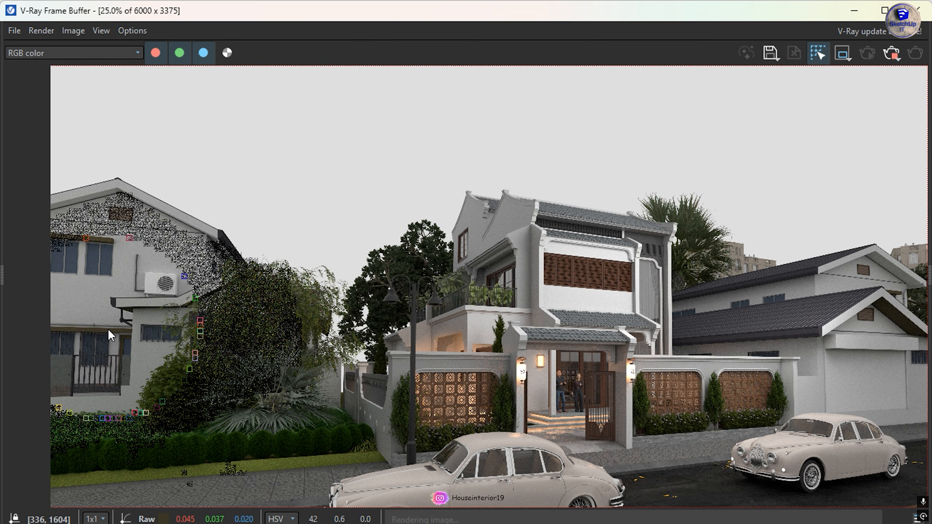
- Inspect the neighbouring house with the air conditioner, including its gable, windows, balcony and adjacent trees, as they render
scroll(56, 446, "up", 2)
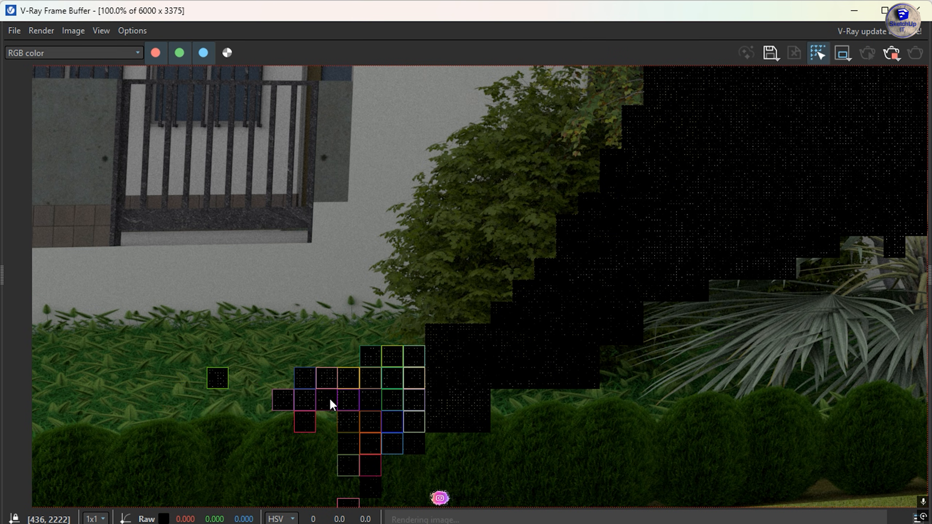
scroll(330, 399, "down", 1)
middle_click_drag(408, 301, 335, 410)
middle_click_drag(208, 207, 492, 356)
scroll(386, 207, "up", 1)
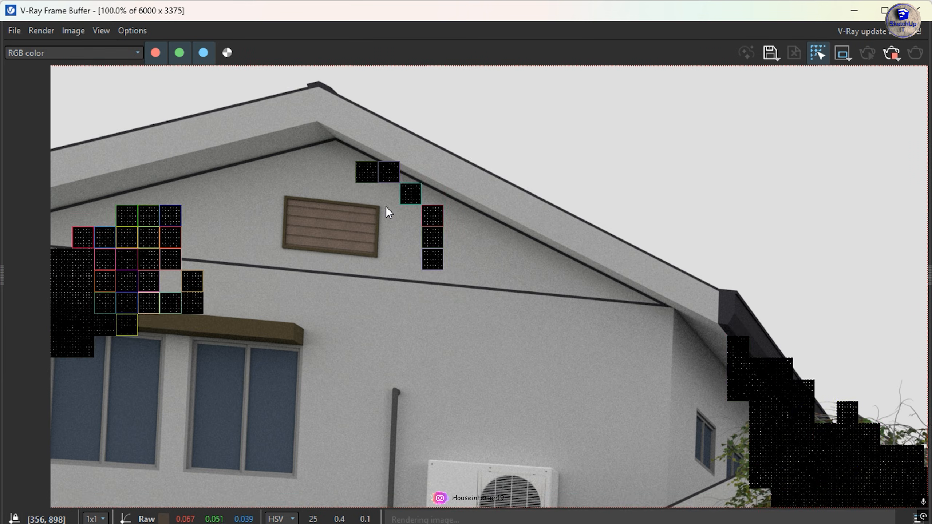
middle_click_drag(870, 492, 470, 330)
scroll(470, 330, "up", 1)
scroll(470, 330, "down", 1)
middle_click_drag(572, 415, 531, 185)
middle_click_drag(183, 403, 170, 290)
scroll(171, 290, "up", 1)
middle_click_drag(681, 337, 387, 310)
middle_click_drag(388, 310, 725, 51)
scroll(679, 202, "down", 1)
middle_click_drag(486, 182, 263, 205)
scroll(223, 316, "down", 2)
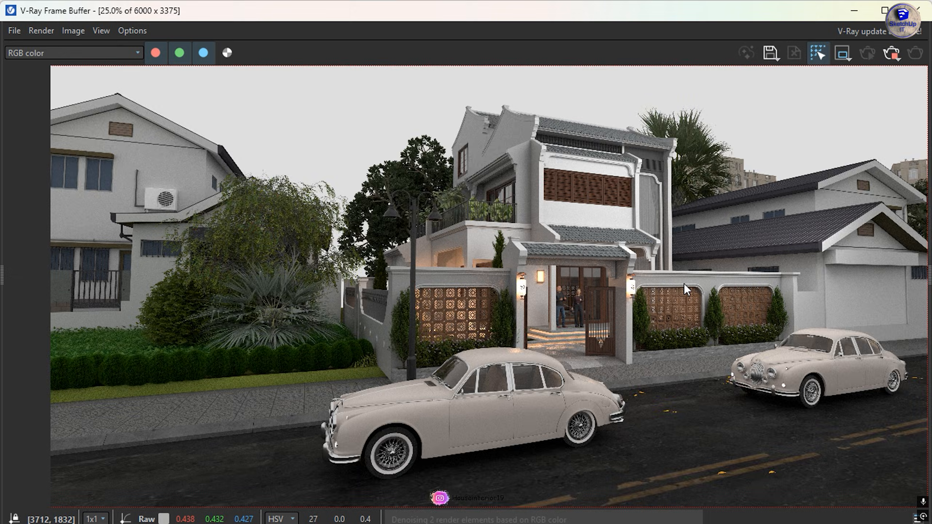
- Review the denoised render up close around the entrance gate, lattice walls and both cars
scroll(684, 284, "up", 1)
middle_click_drag(470, 258, 318, 234)
middle_click_drag(820, 70, 655, 268)
scroll(188, 385, "up", 1)
middle_click_drag(189, 385, 574, 319)
scroll(574, 319, "down", 1)
middle_click_drag(673, 463, 494, 325)
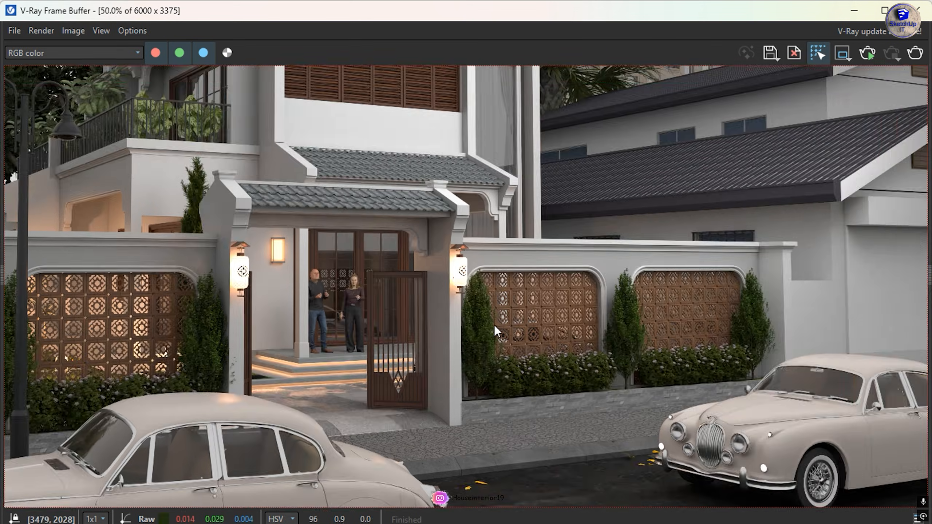
- Save the finished render from the frame buffer as an image file
scroll(494, 325, "down", 1)
left_click(771, 54)
left_click(237, 276)
left_click(342, 325)
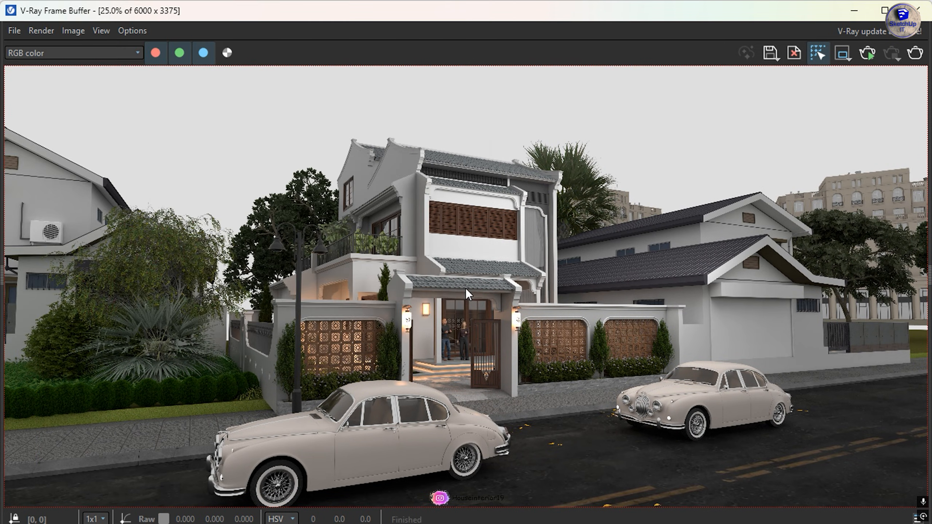